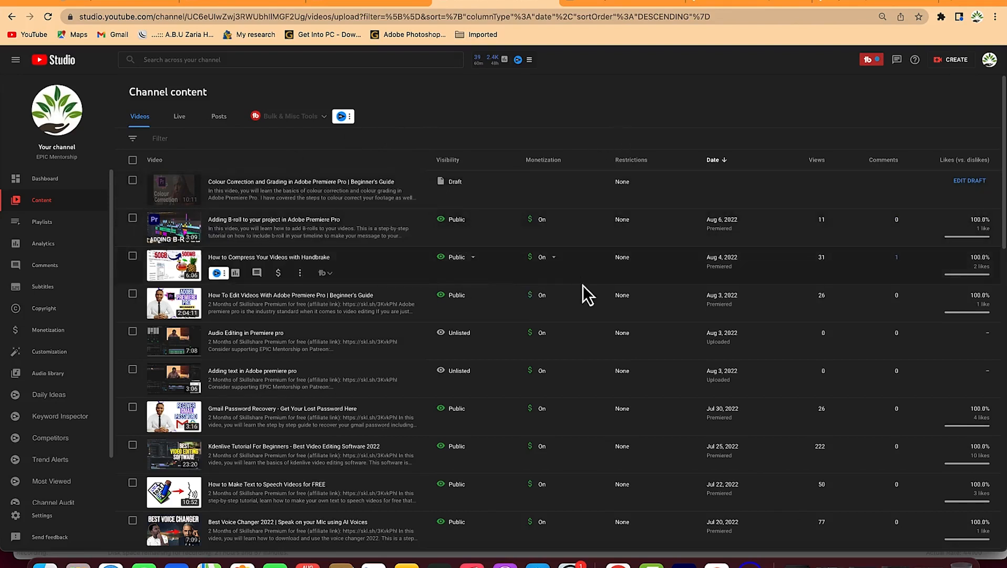
- Start a new video upload from the channel content page and choose to select the video file
left_click(958, 63)
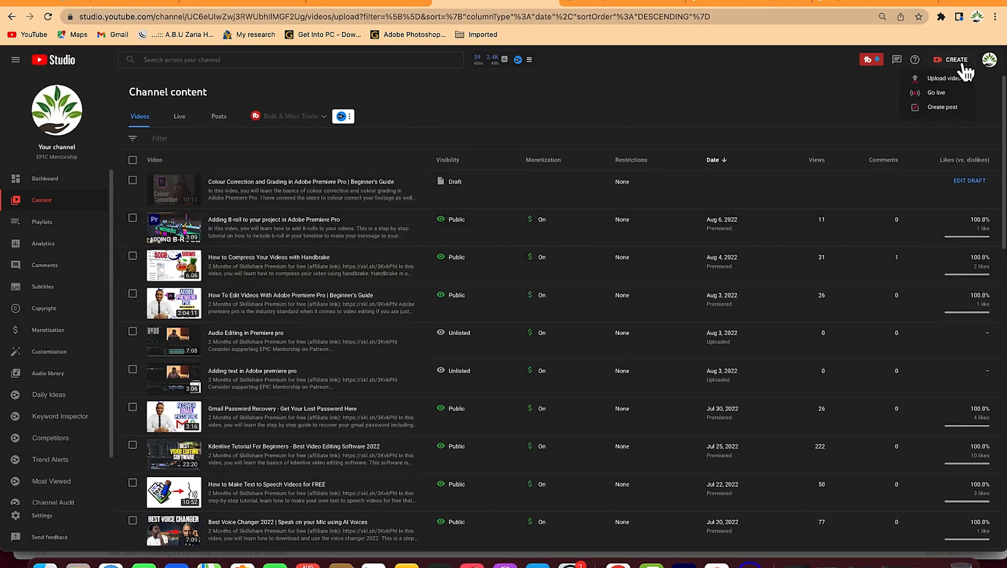
left_click(948, 79)
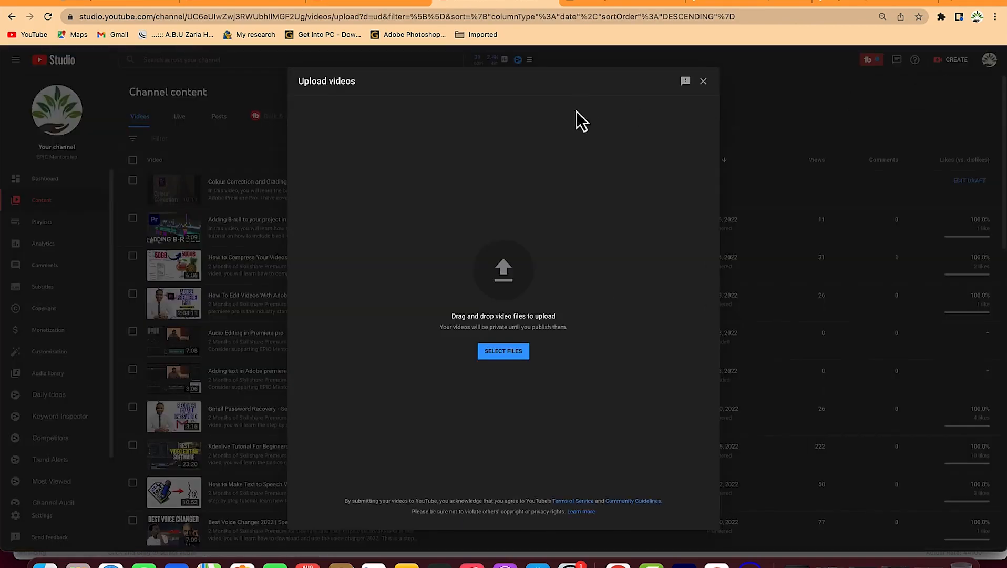
left_click(506, 281)
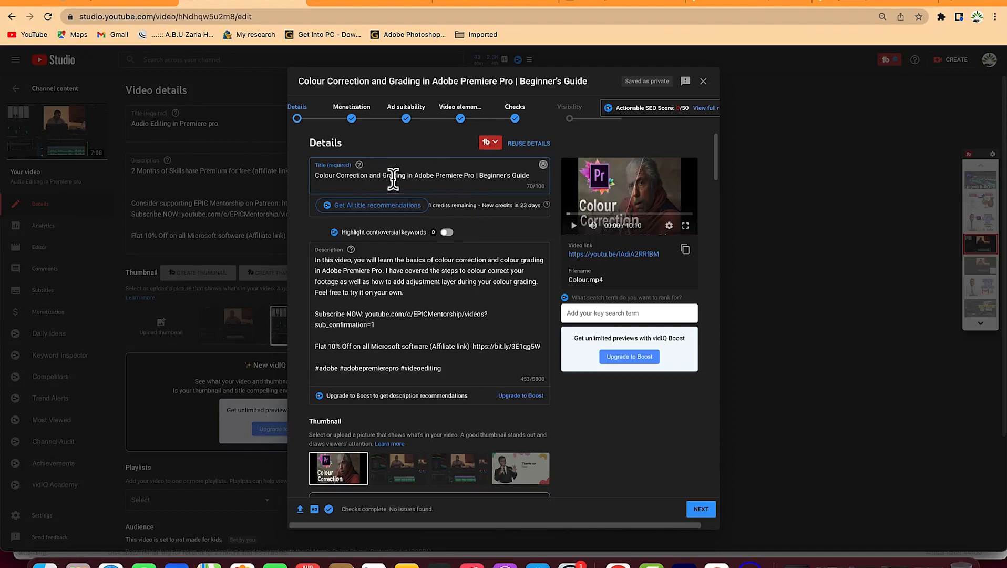
- Review the Colour Correction and Grading draft's description, thumbnail, playlist, audience settings and tags
scroll(402, 304, "down", 1)
scroll(403, 304, "down", 6)
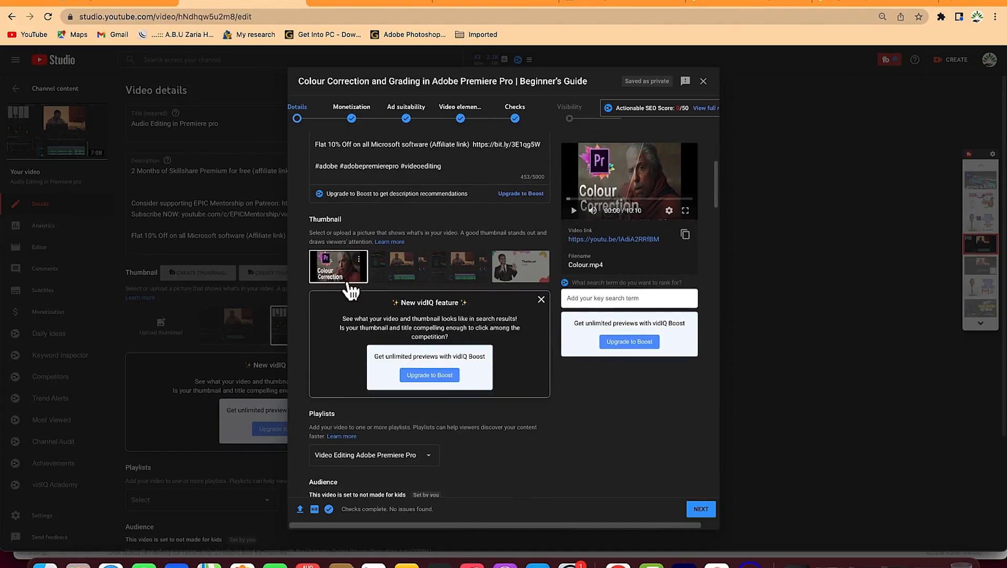
scroll(420, 334, "down", 7)
scroll(423, 341, "down", 2)
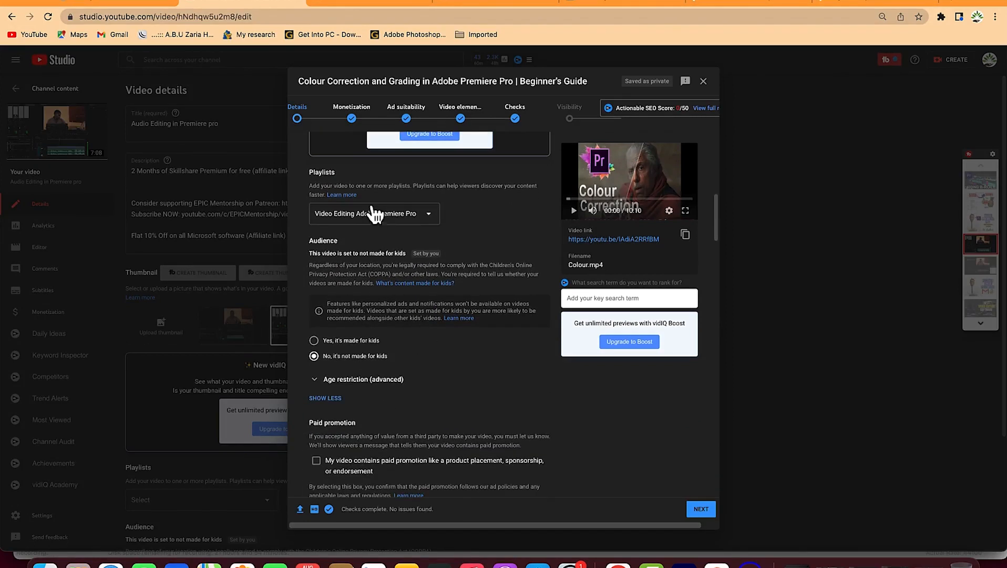
scroll(400, 273, "down", 12)
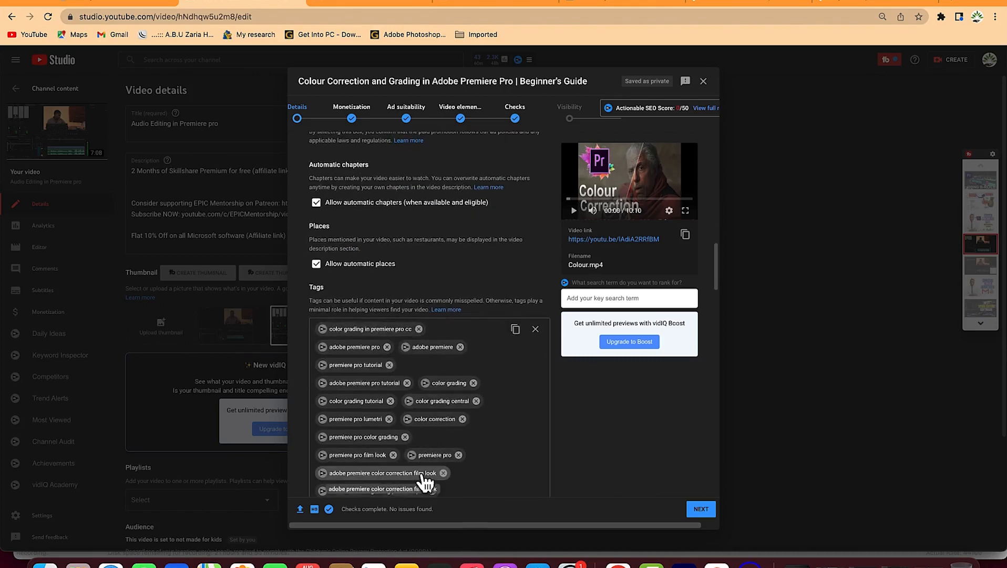
scroll(427, 478, "down", 4)
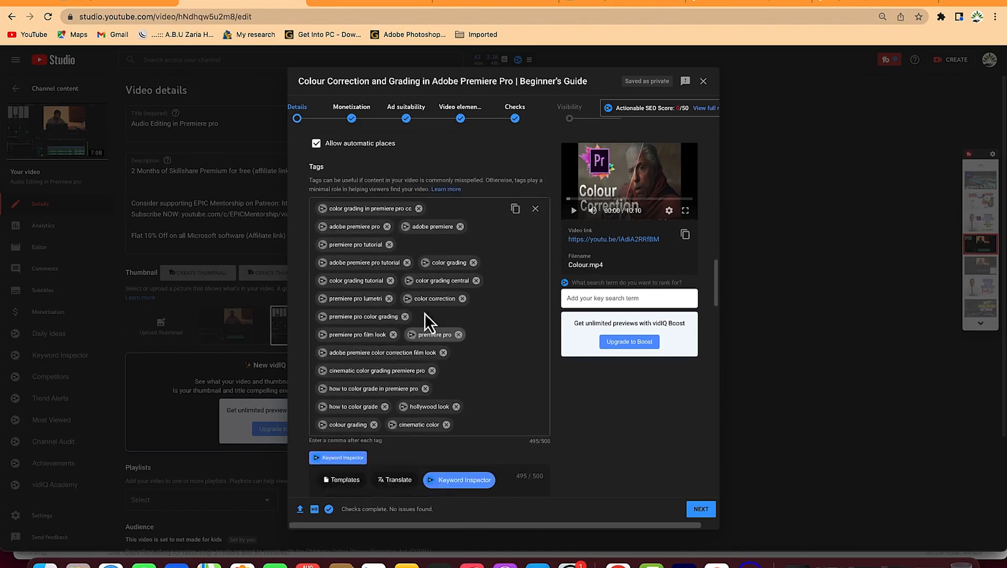
scroll(427, 276, "down", 2)
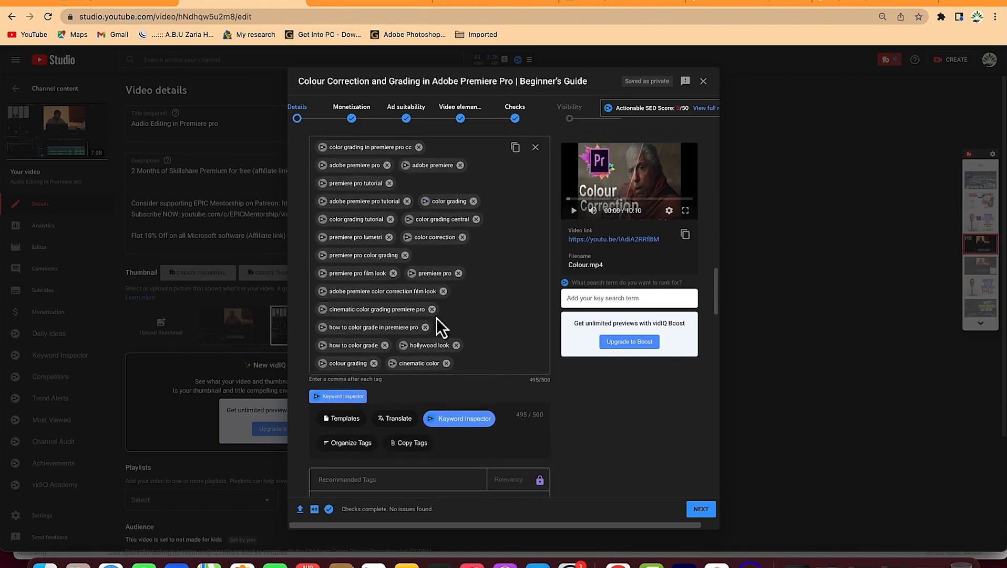
- Advance the draft past the details, video elements and checks stages to its visibility settings
left_click(701, 508)
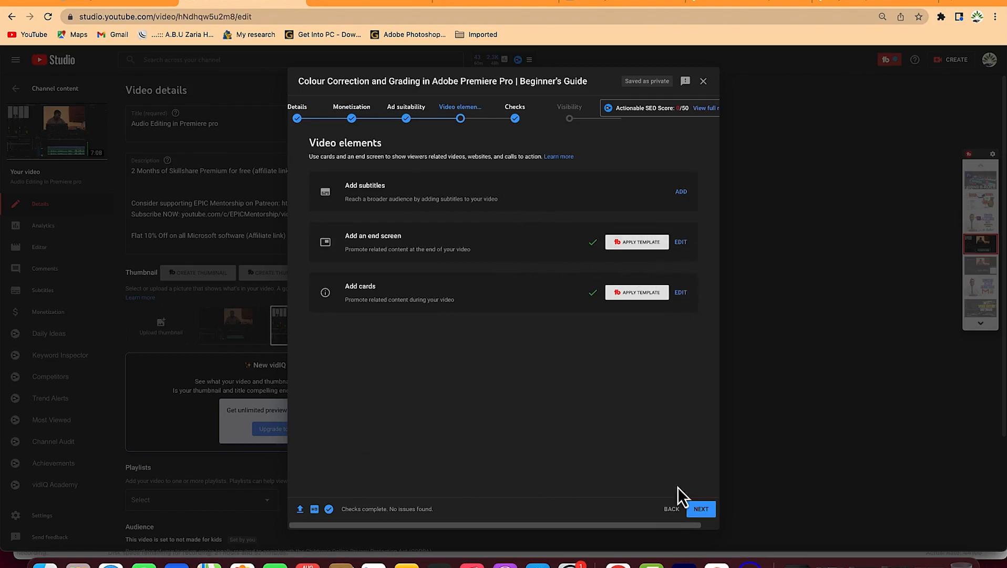
left_click(699, 509)
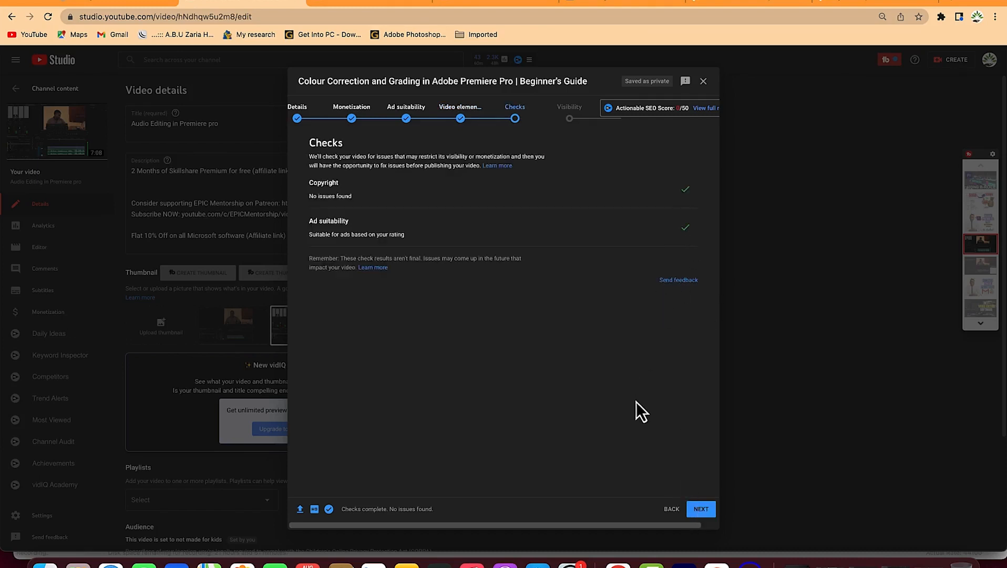
left_click(703, 510)
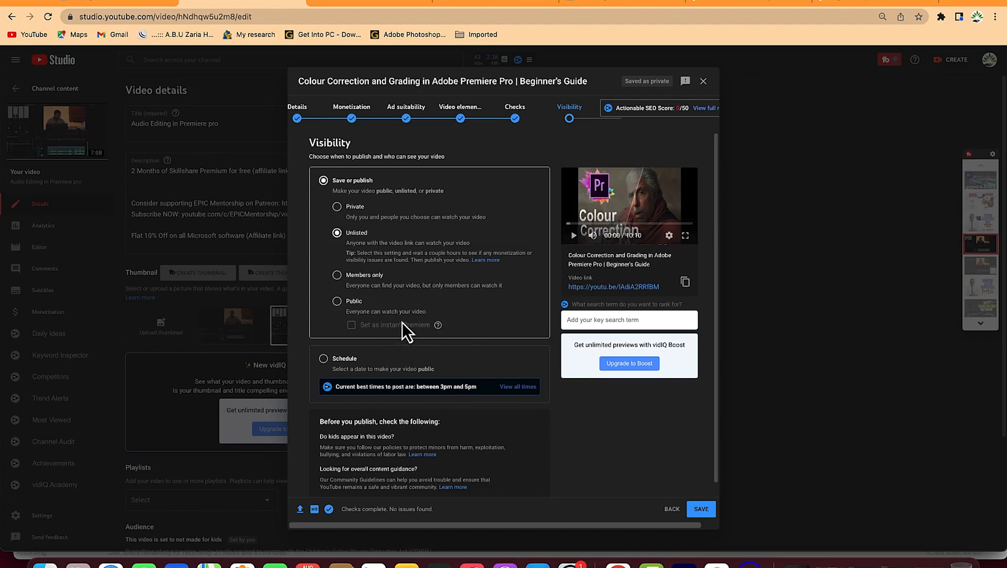
- Schedule the video as a Premiere for Aug 9, 2022 at 12:00 PM
left_click(323, 359)
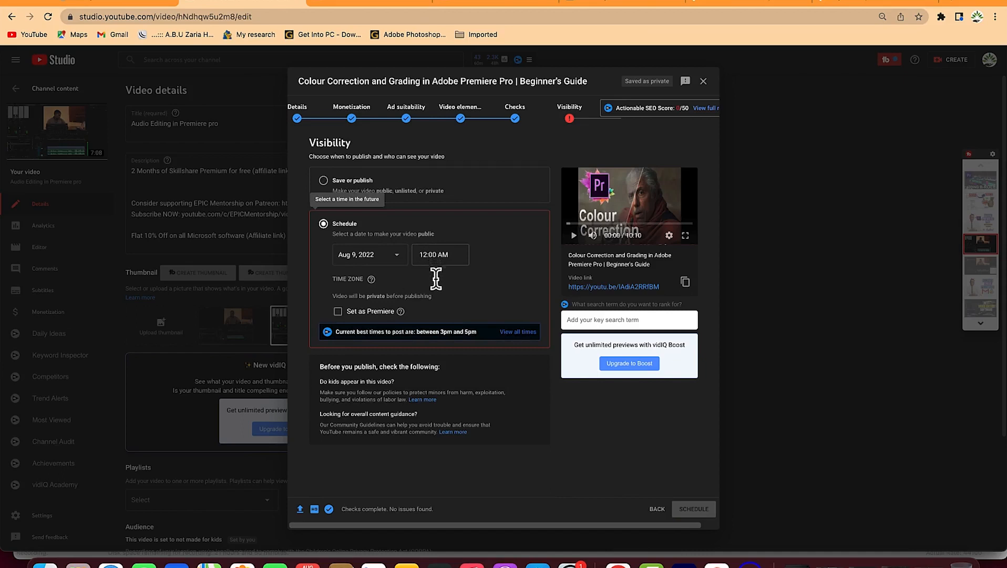
left_click(432, 256)
scroll(442, 320, "down", 5)
scroll(442, 318, "down", 10)
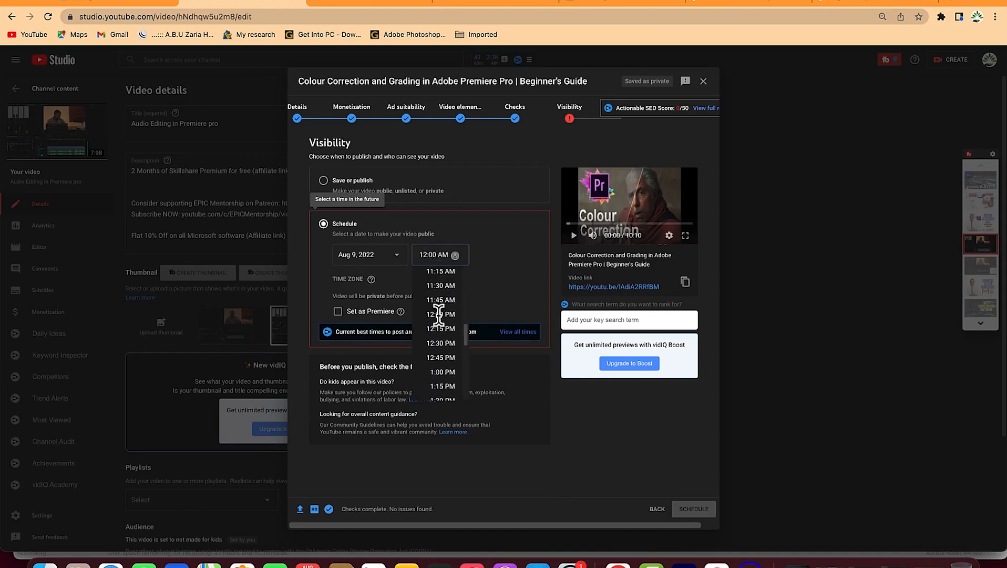
left_click(439, 315)
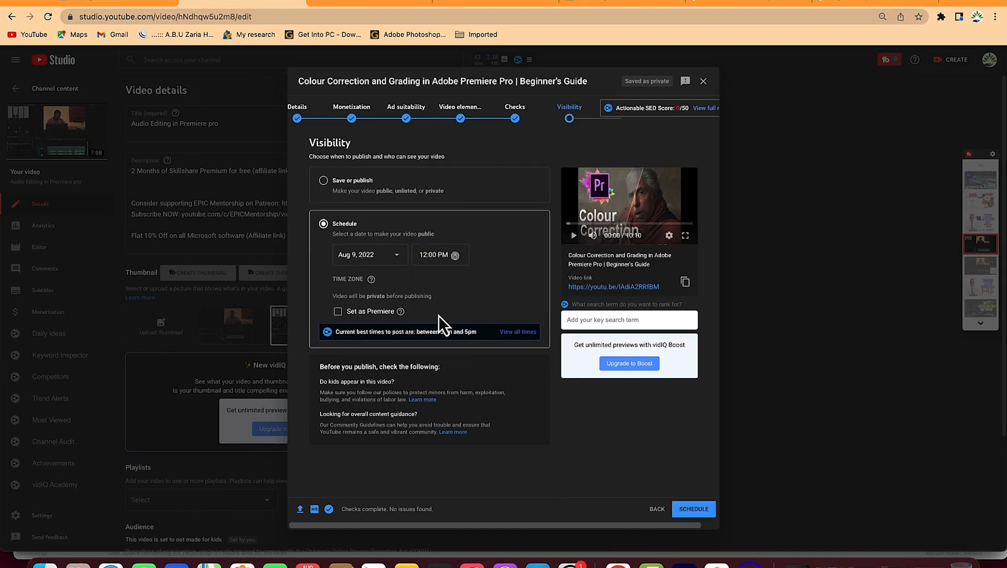
left_click(338, 311)
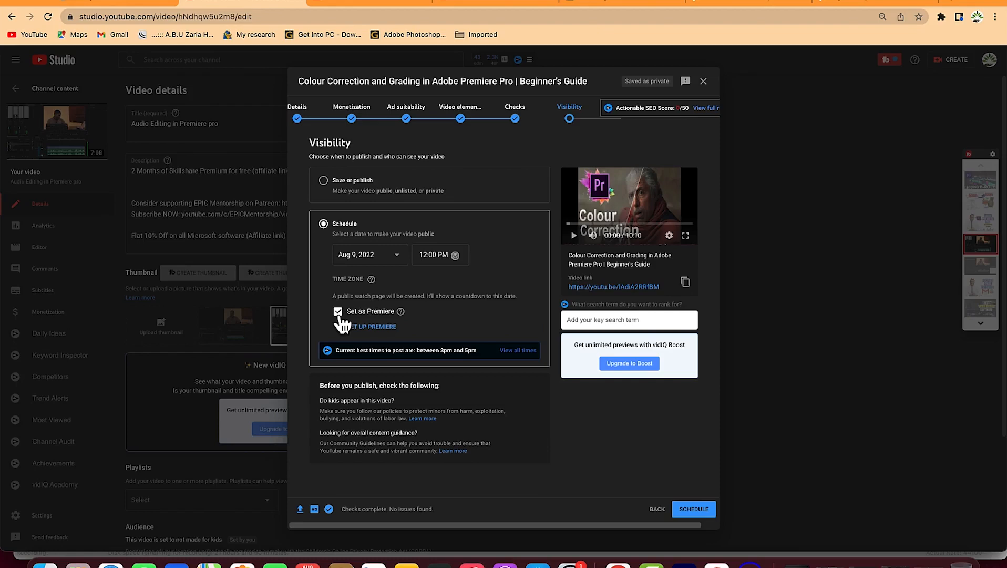
left_click(689, 509)
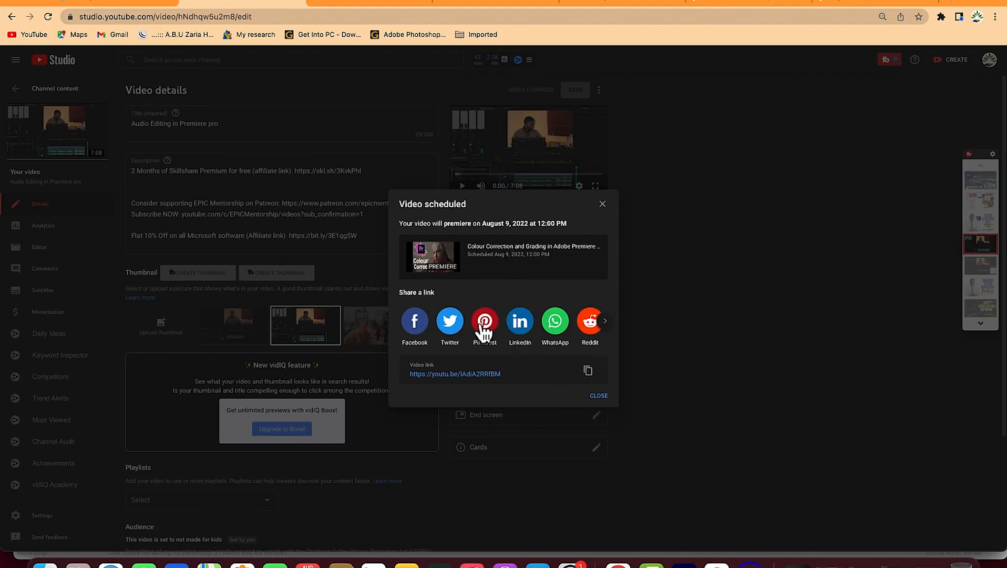
- Open the Twitter, Facebook and Pinterest share pages for the scheduled video, returning to the scheduling confirmation
left_click(451, 332)
left_click(239, 5)
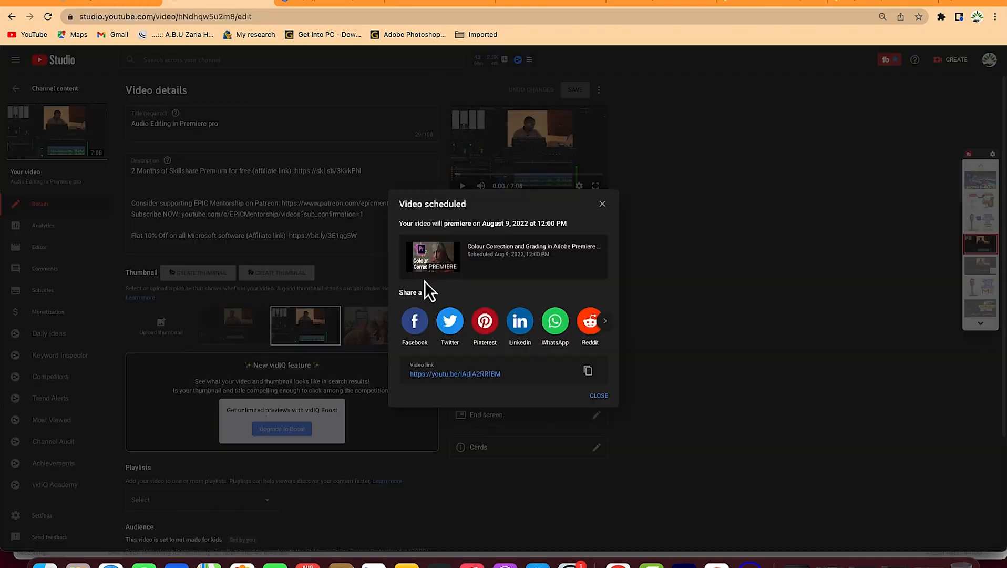
left_click(416, 323)
left_click(226, 4)
left_click(482, 324)
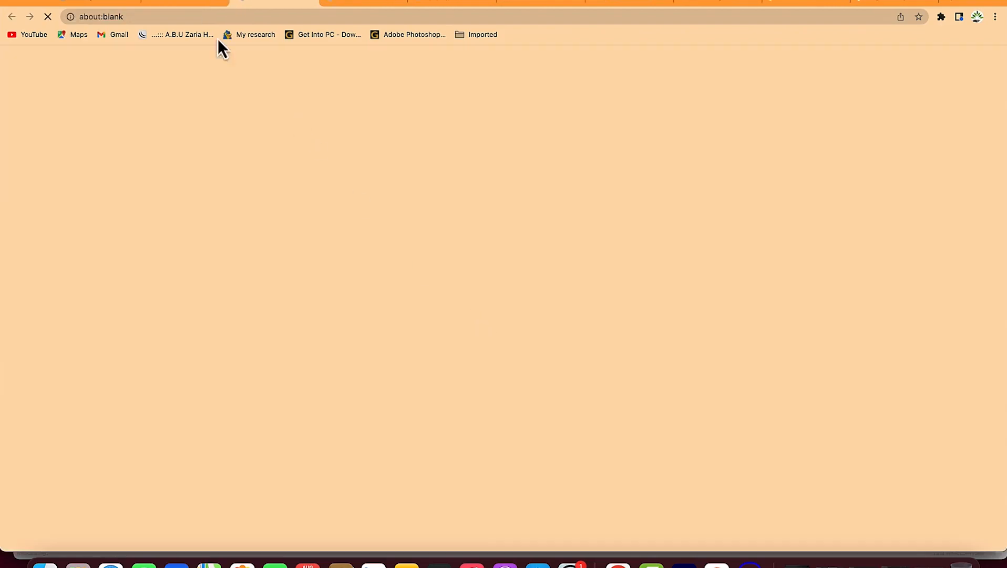
left_click(191, 6)
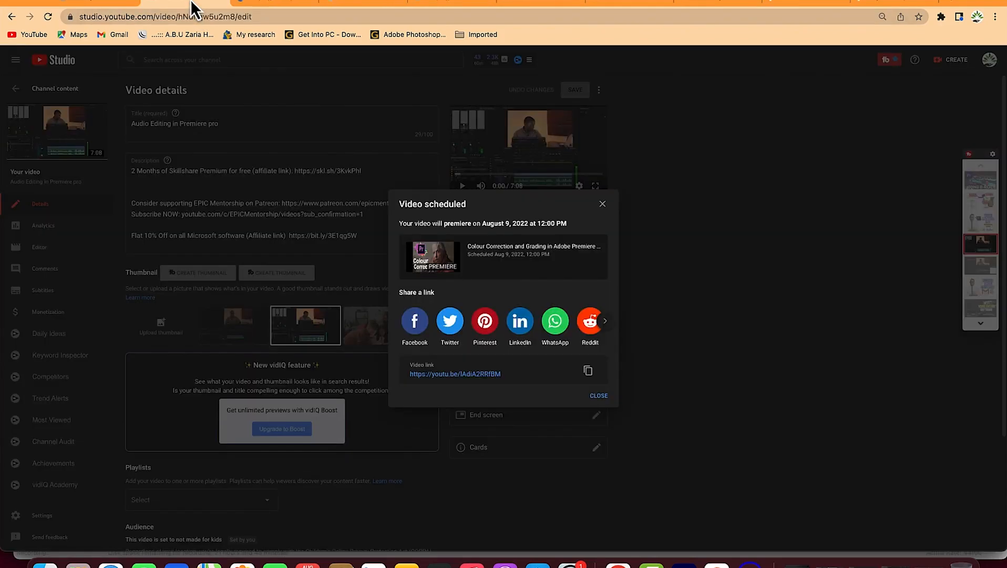
- Close the scheduling confirmation and open the Colour Correction and Grading video's entry in the channel subtitles
left_click(598, 397)
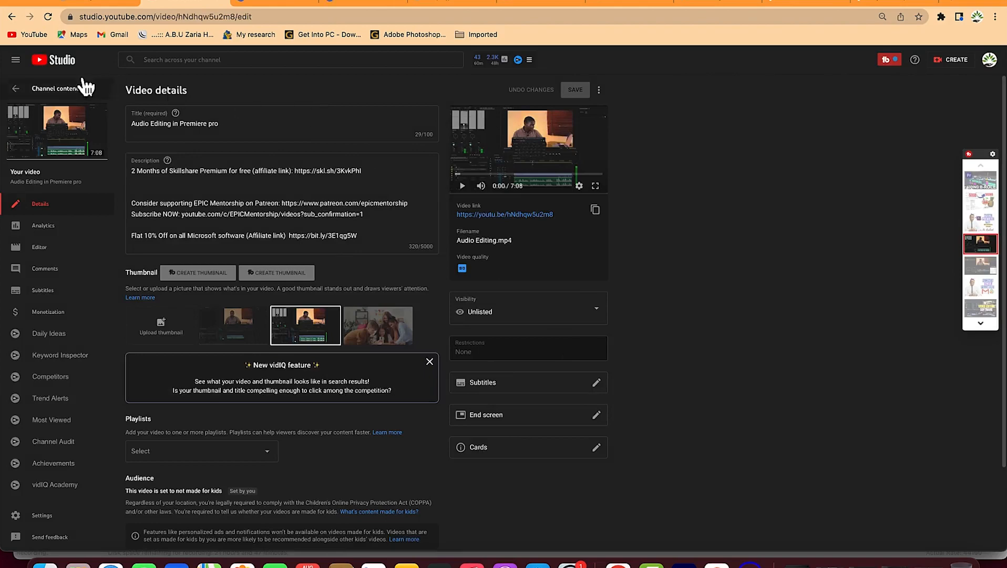
left_click(52, 89)
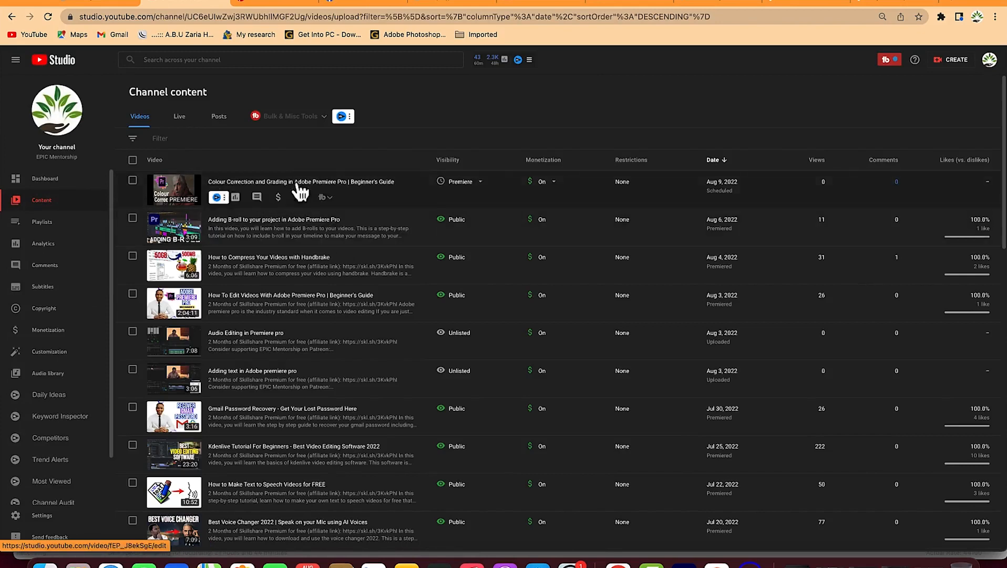
left_click(51, 292)
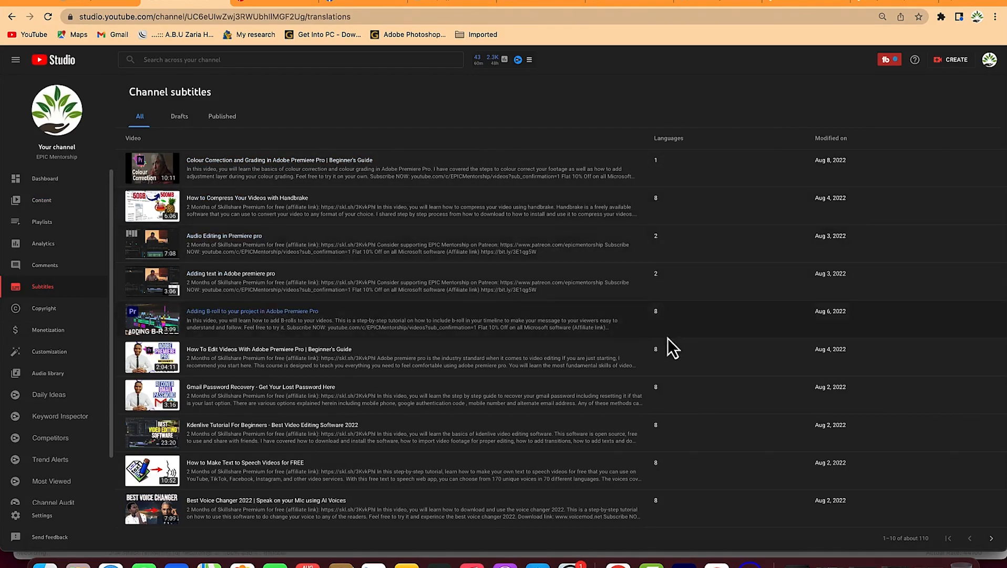
left_click(296, 162)
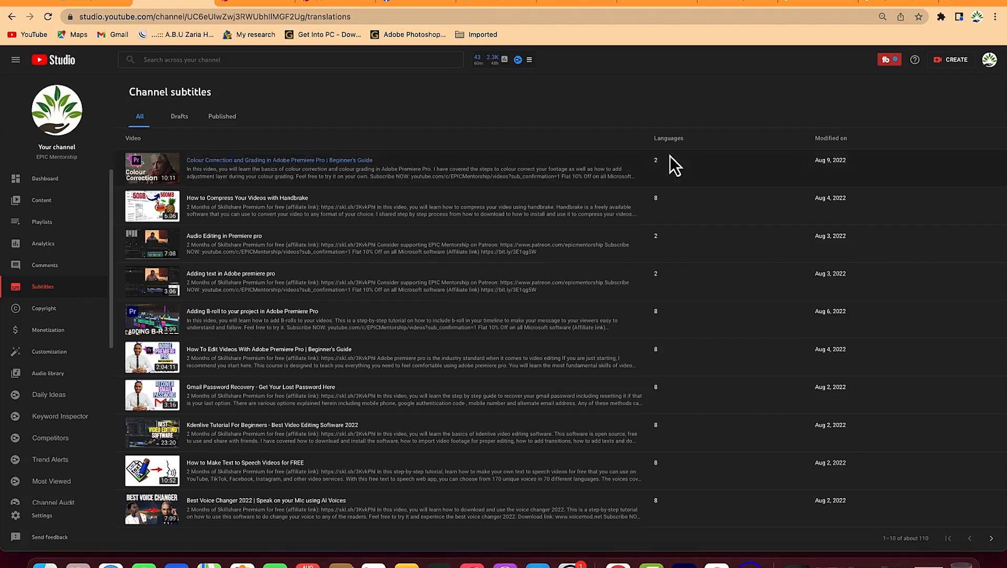
left_click(350, 162)
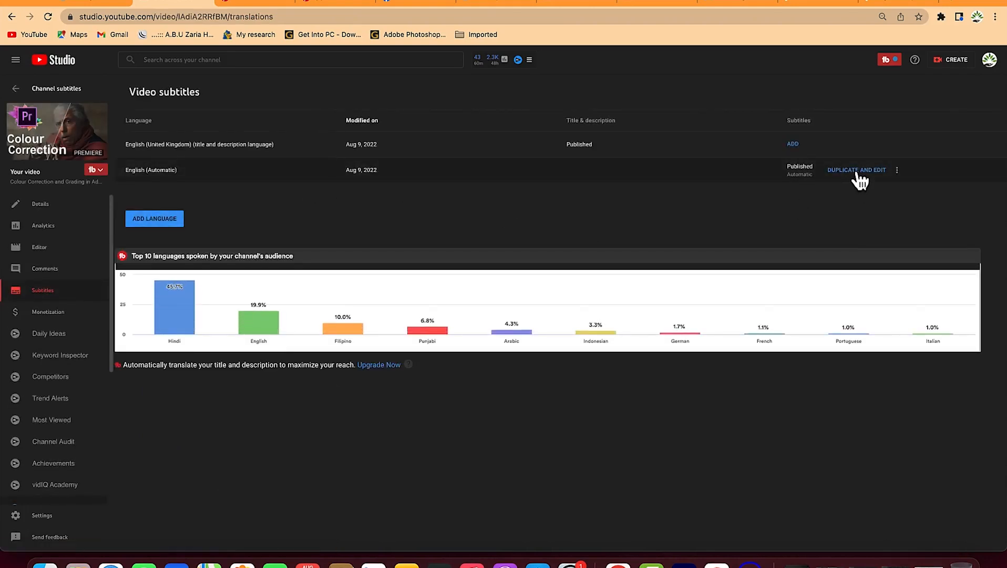
- Duplicate the automatic English subtitles for editing, read through the transcript and switch to editing the caption timings
left_click(856, 173)
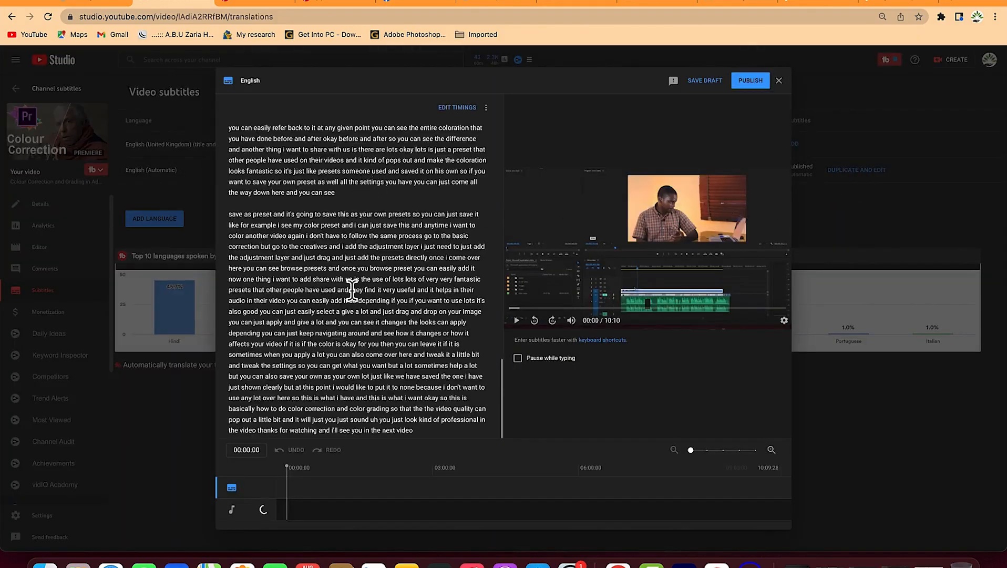
scroll(364, 323, "up", 10)
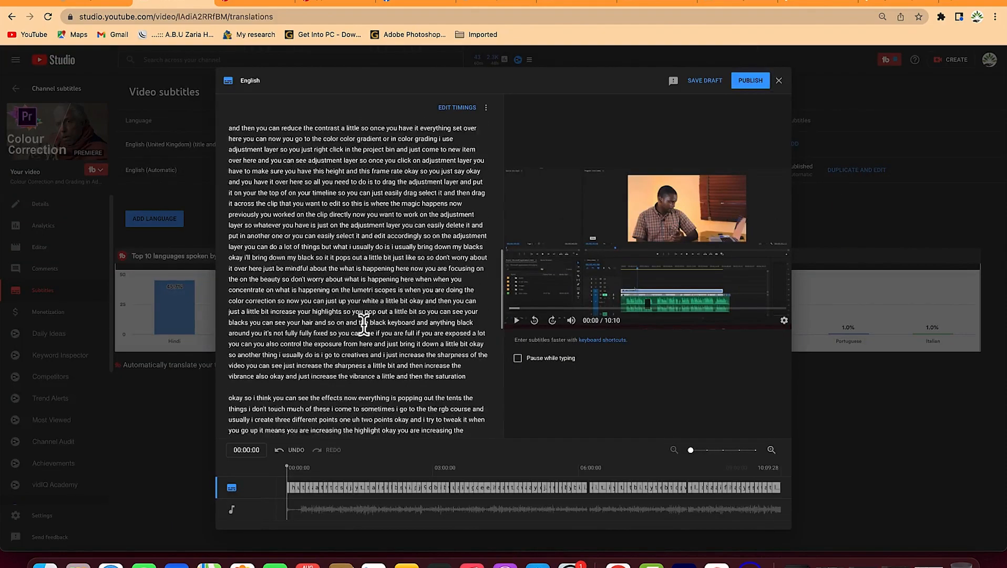
scroll(363, 323, "up", 3)
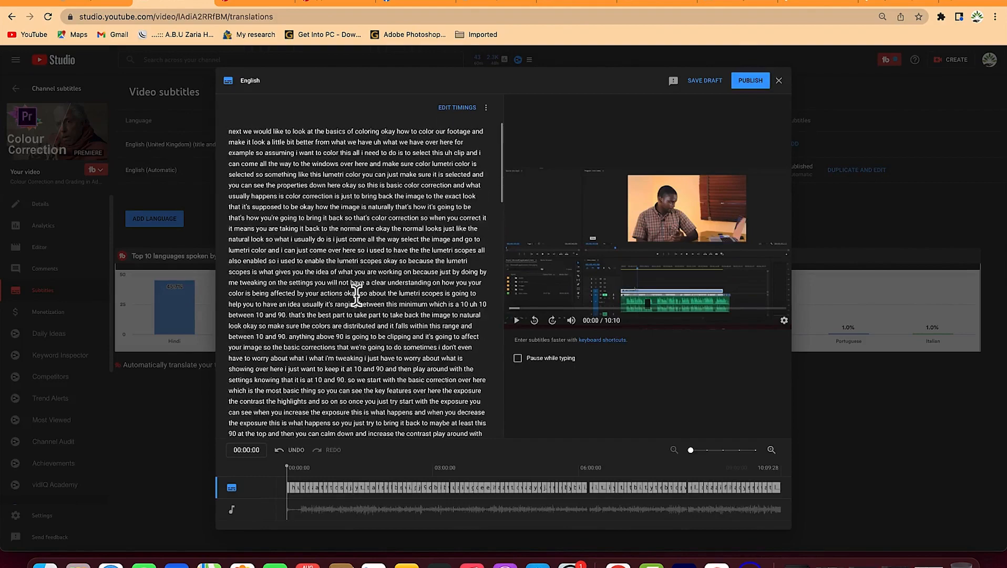
left_click(460, 109)
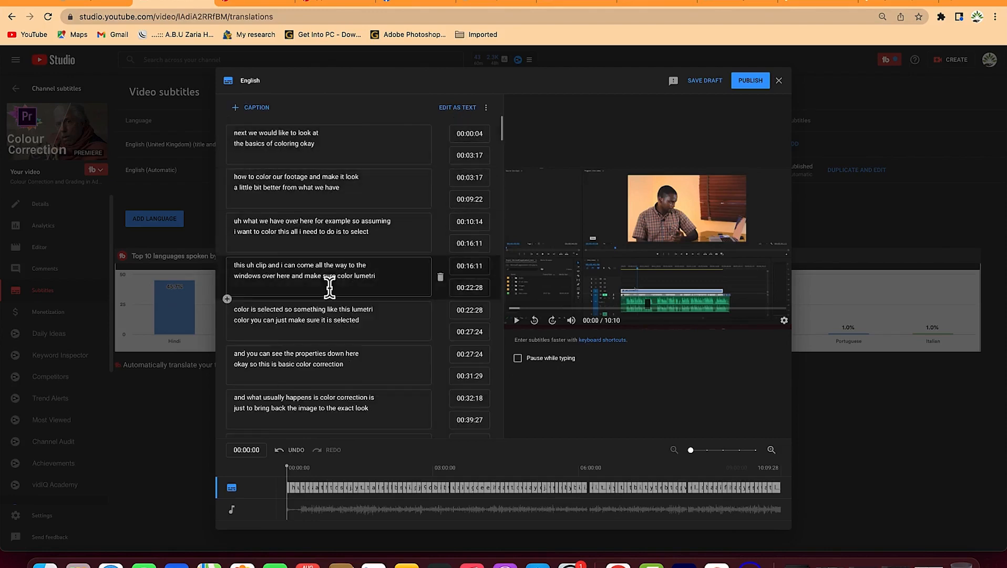
- Check the timed English captions against their timestamps and publish the subtitles
scroll(327, 370, "down", 10)
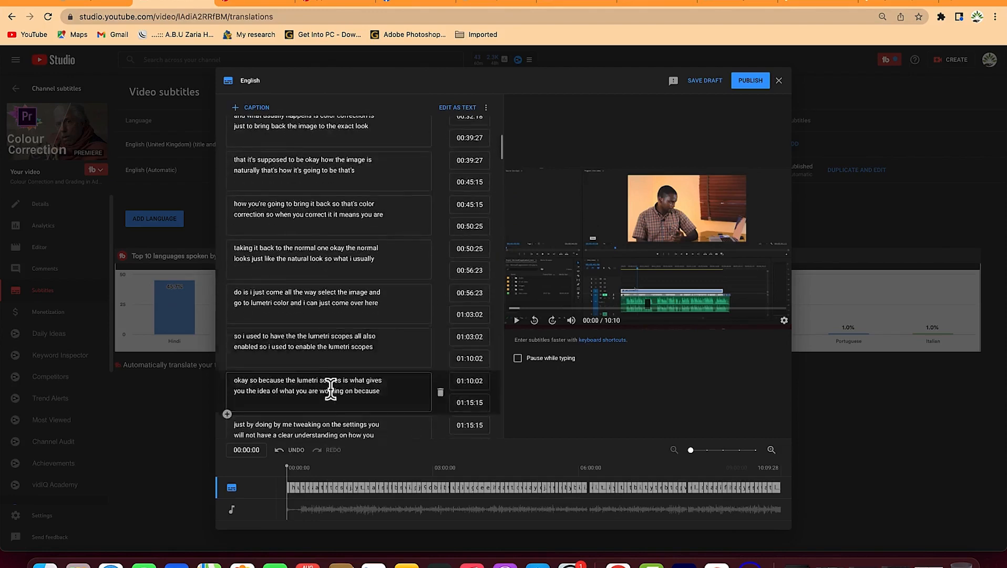
scroll(330, 389, "down", 5)
scroll(326, 307, "up", 7)
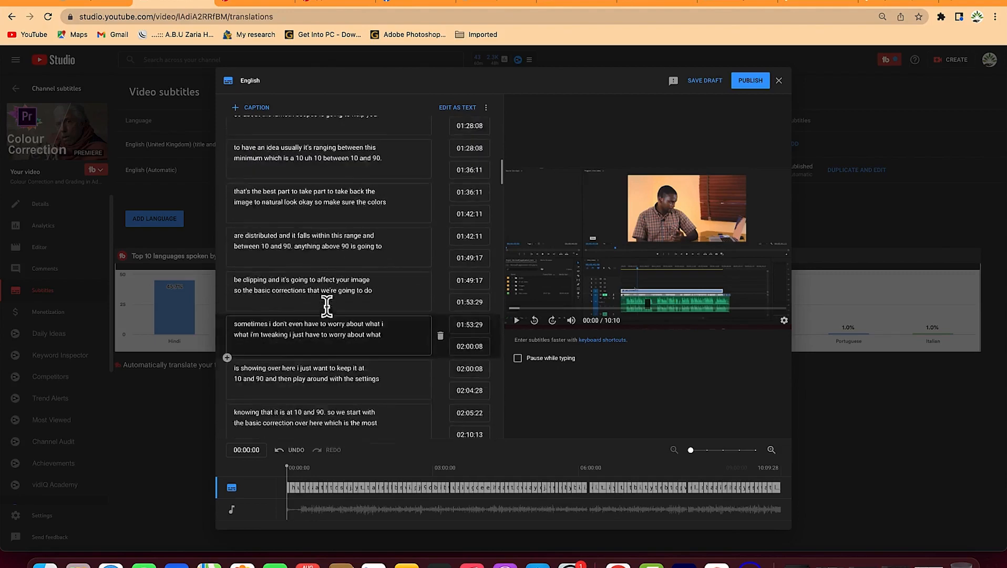
scroll(327, 306, "up", 6)
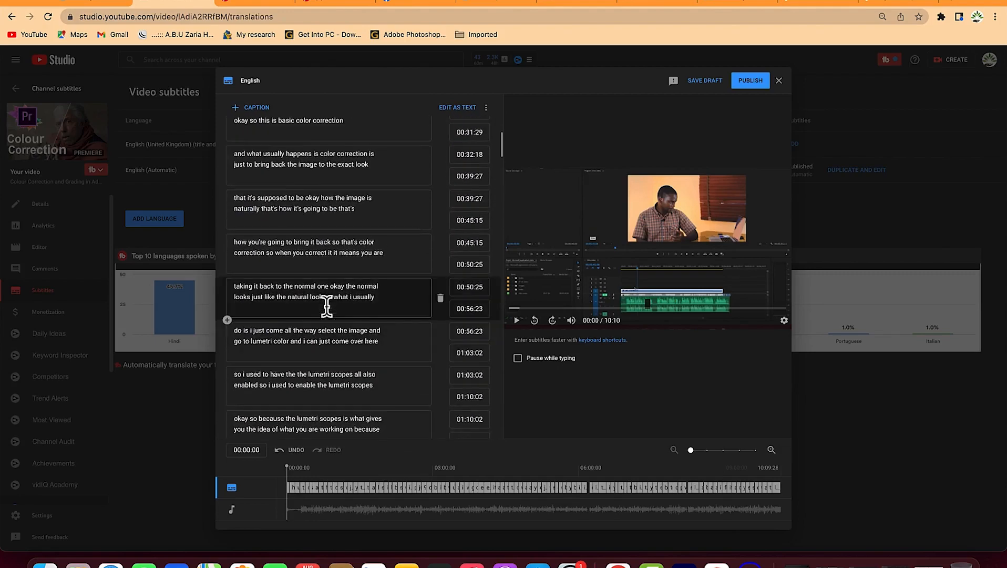
scroll(327, 307, "up", 5)
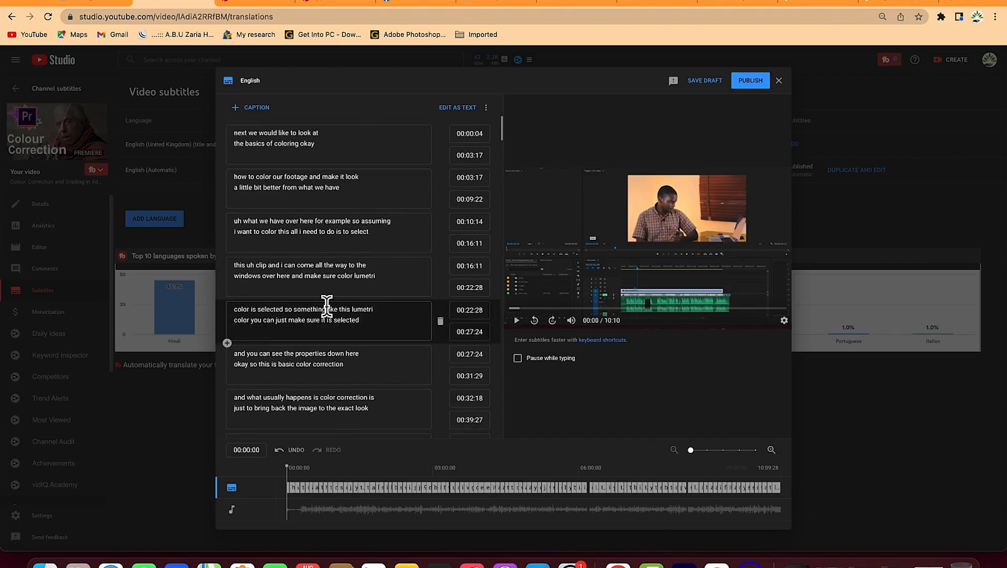
scroll(327, 306, "down", 7)
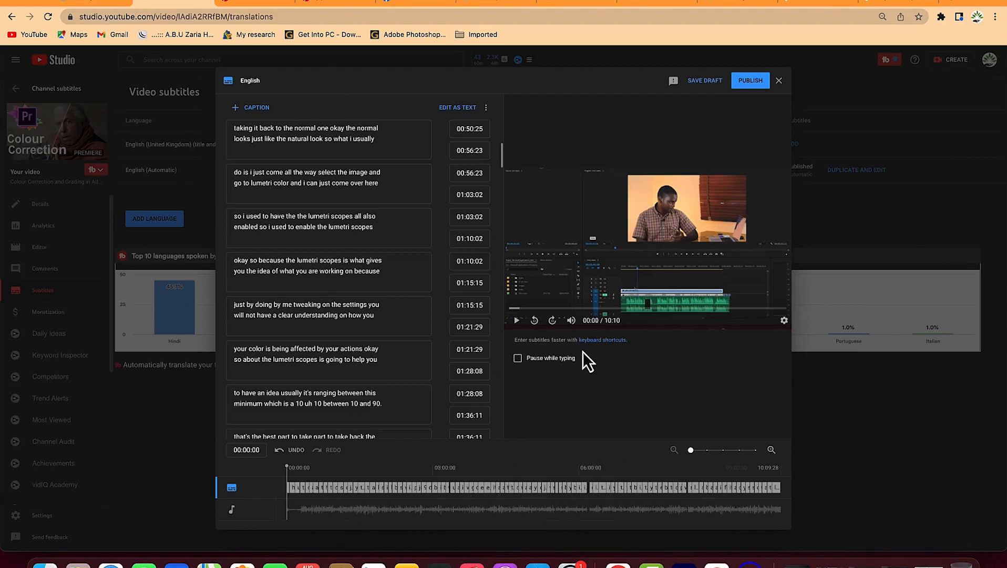
left_click(749, 82)
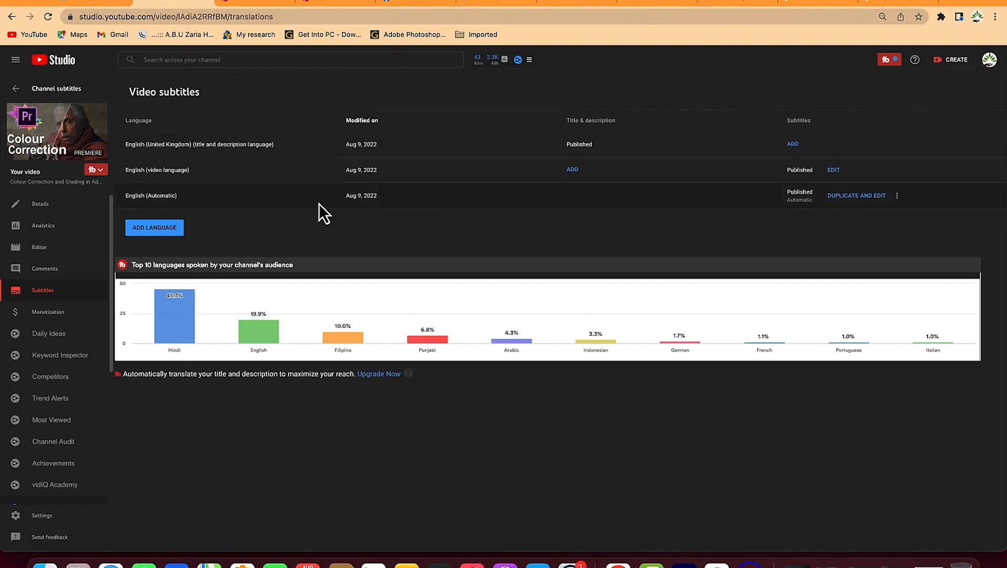
- Browse the available subtitle languages and add Hindi to the video's subtitle languages
left_click(168, 237)
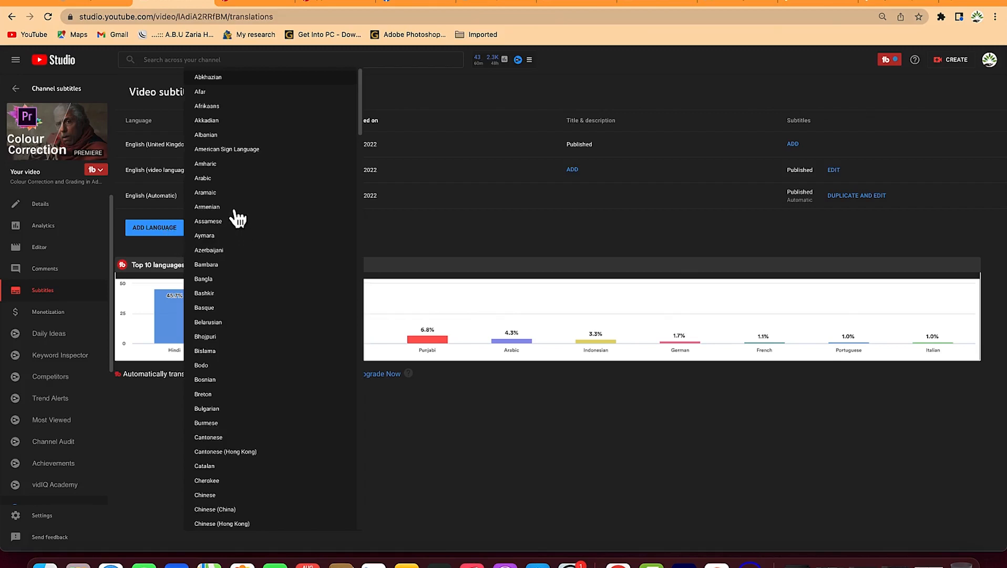
left_click(401, 235)
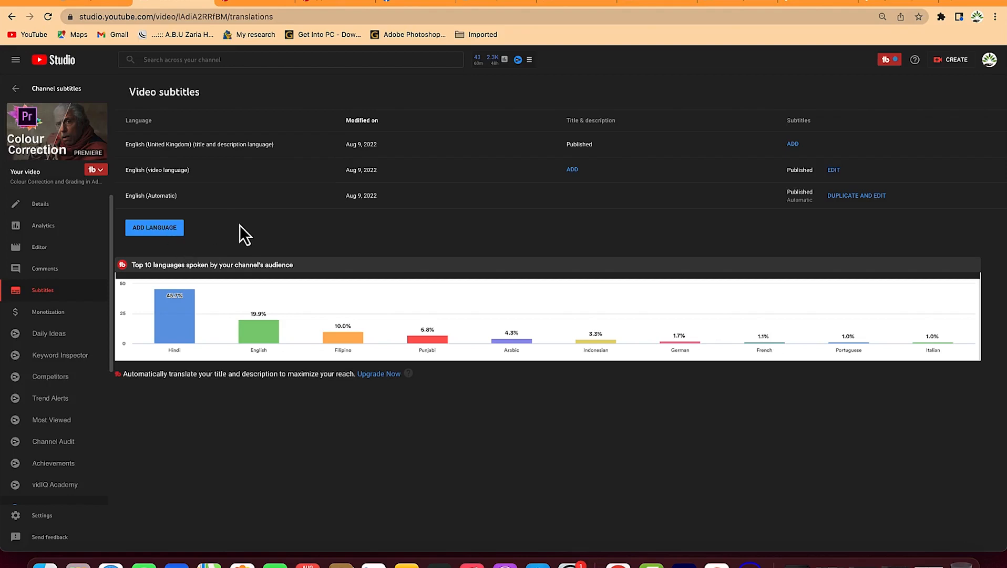
left_click(158, 231)
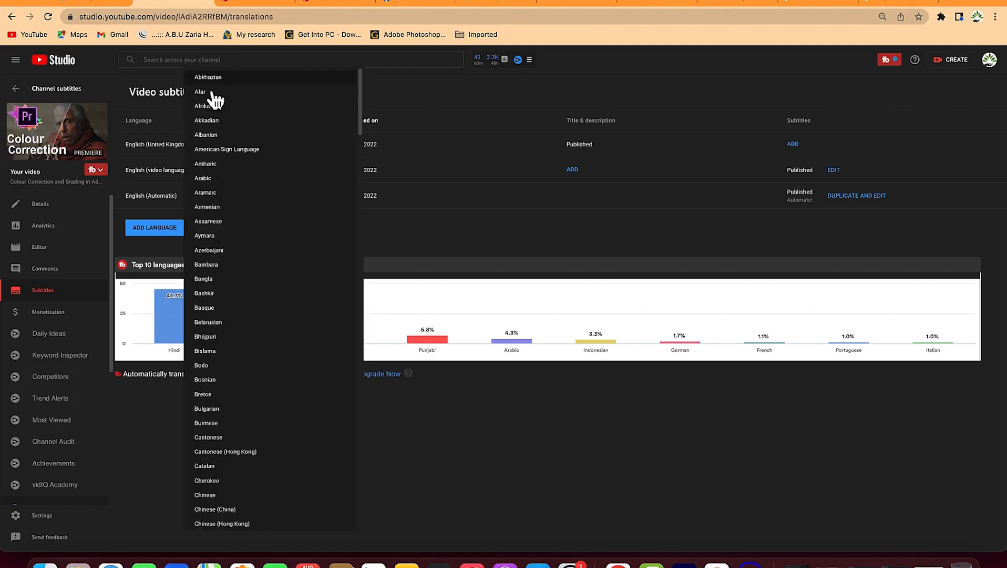
scroll(238, 258, "down", 15)
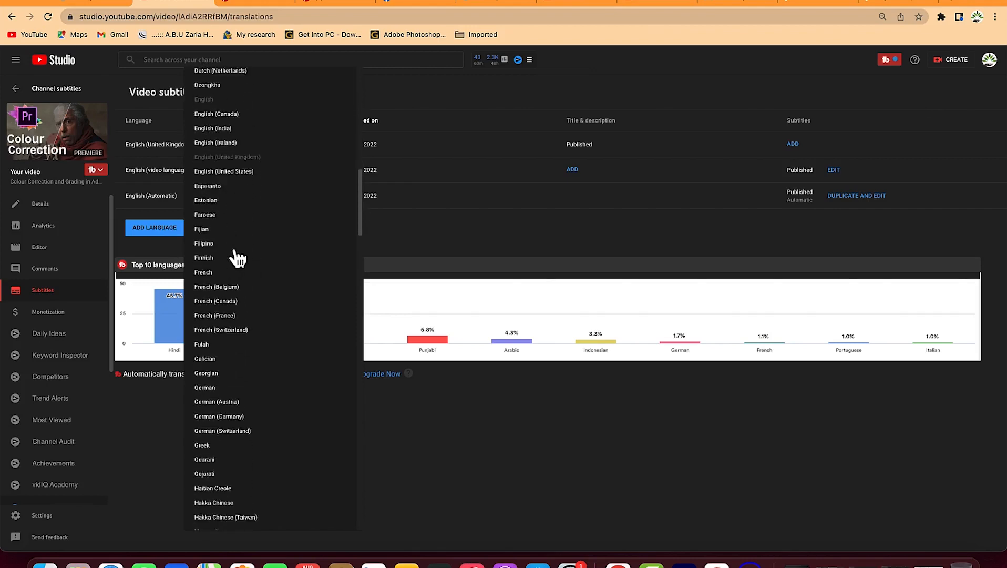
scroll(238, 257, "up", 6)
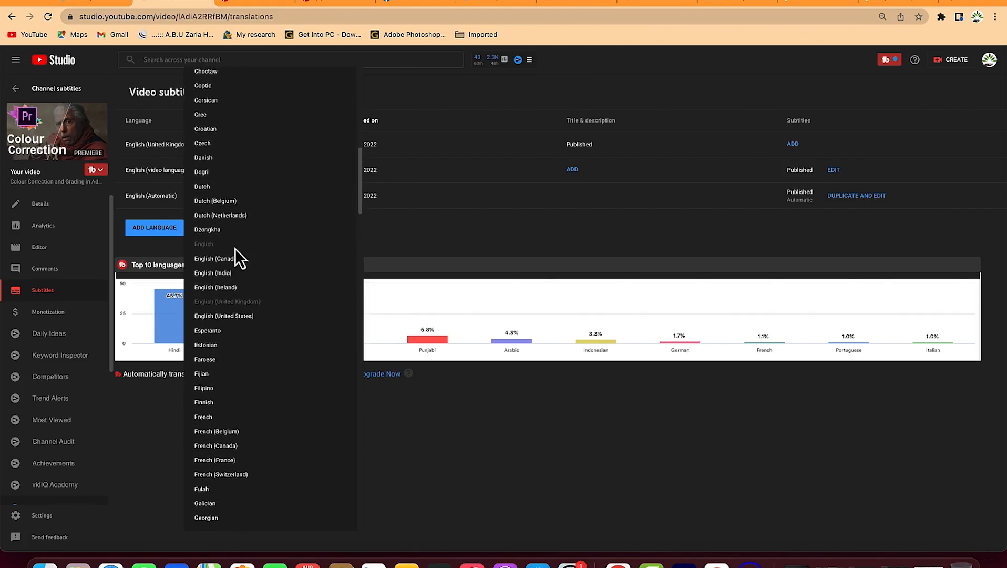
scroll(237, 258, "down", 7)
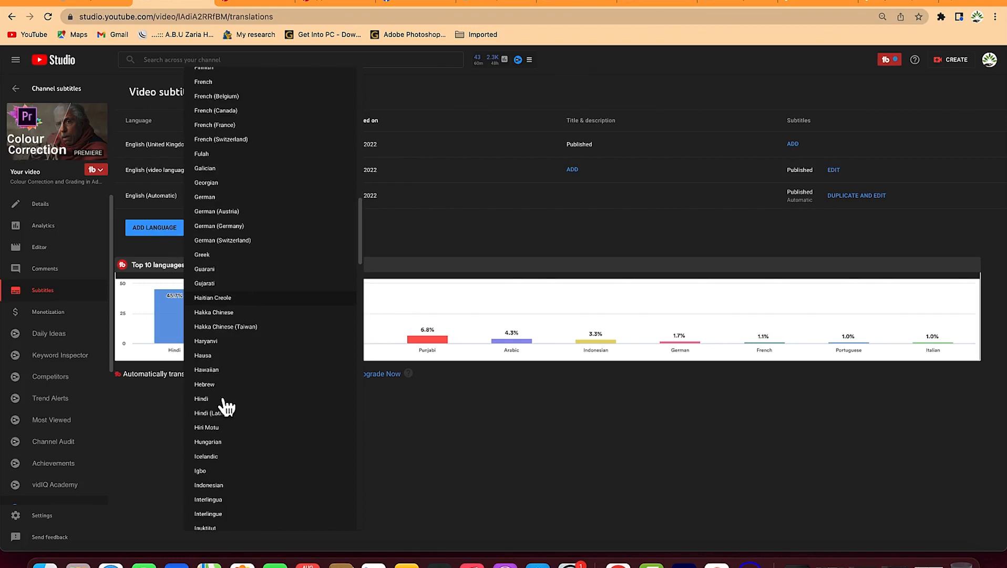
left_click(202, 400)
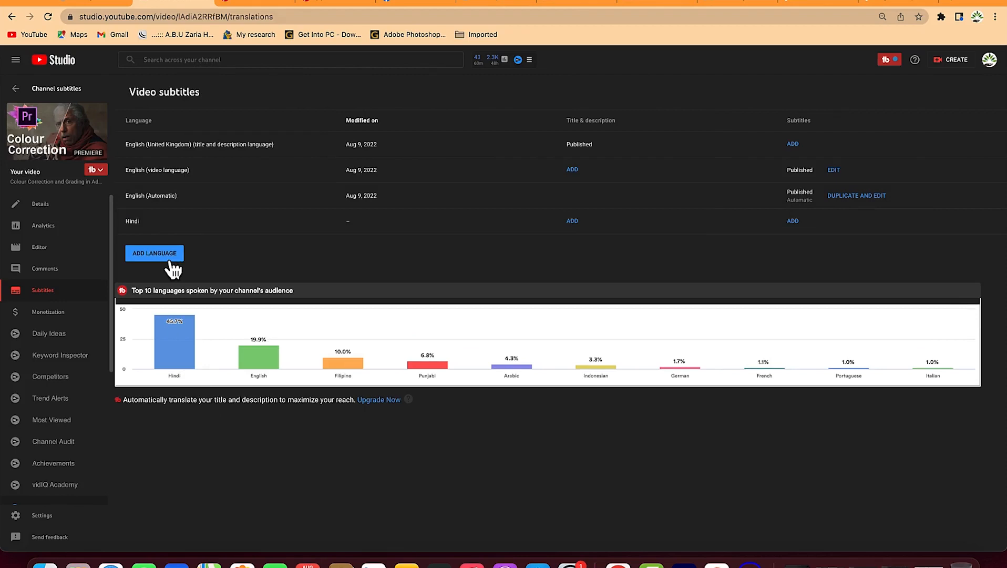
- Add Filipino and Punjabi to the video's subtitle languages
left_click(173, 267)
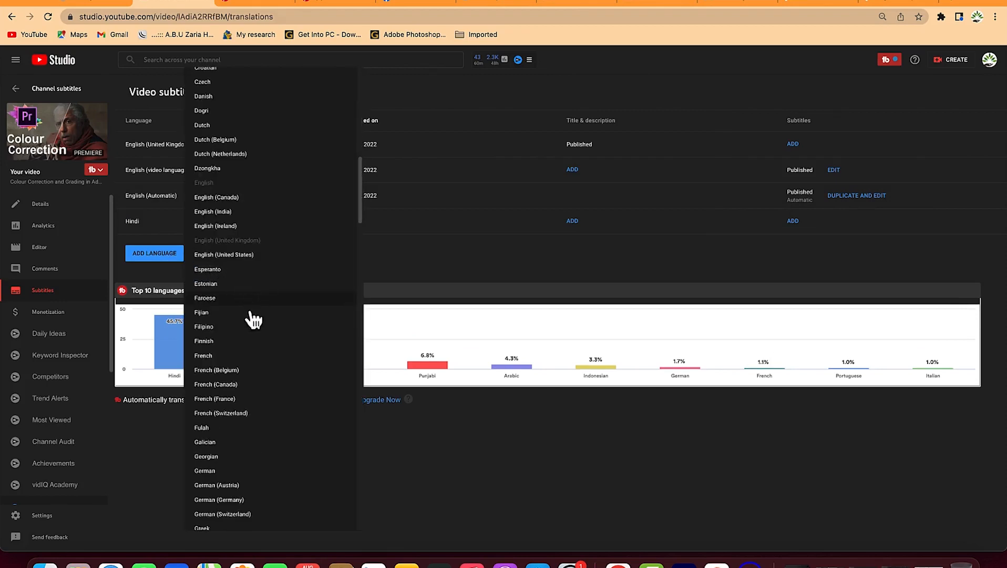
left_click(225, 328)
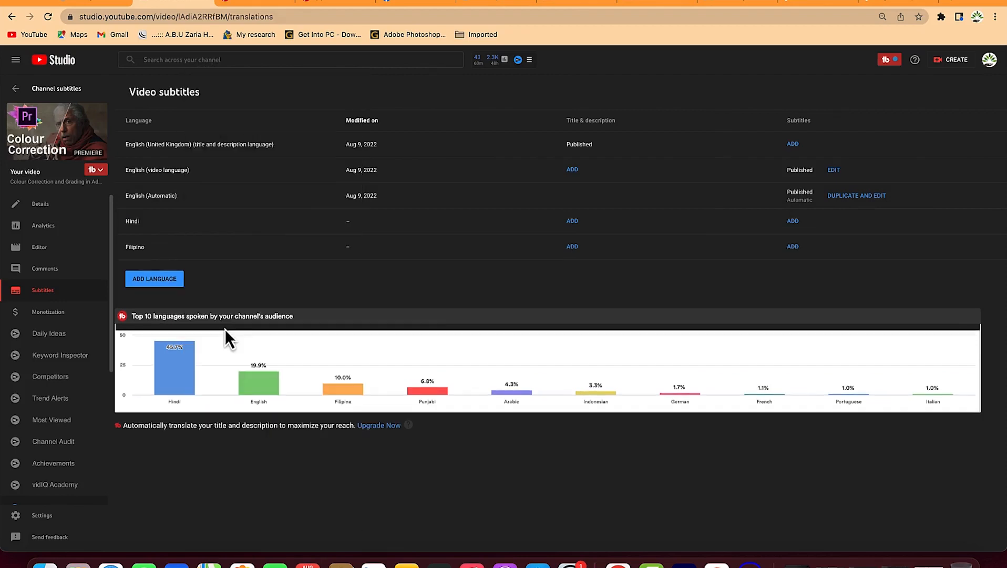
left_click(164, 283)
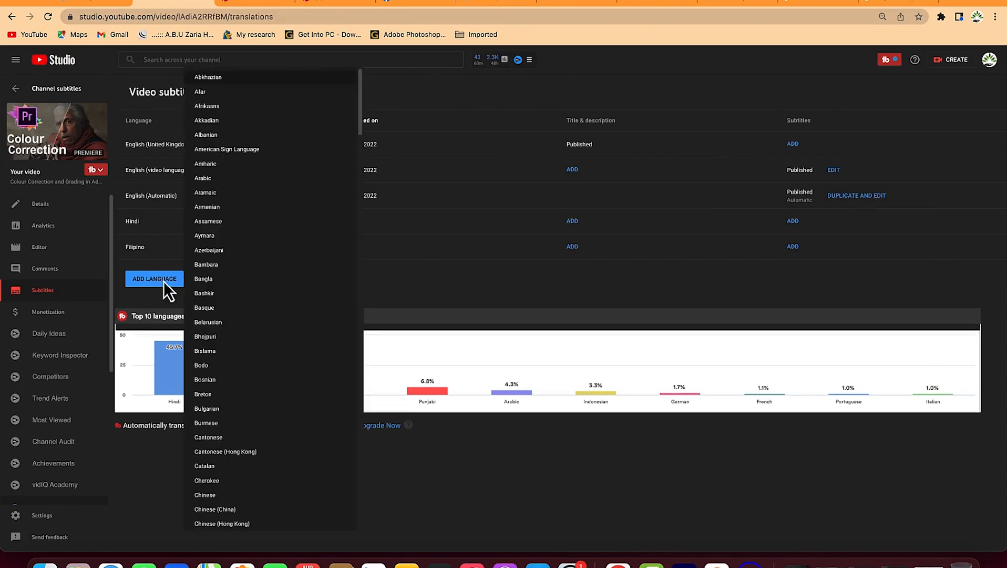
key("p")
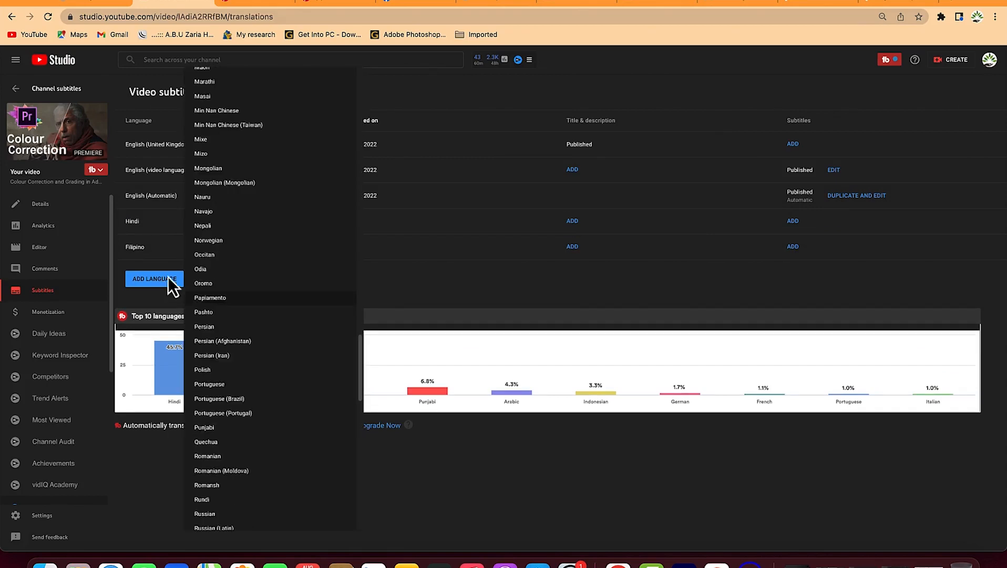
left_click(234, 428)
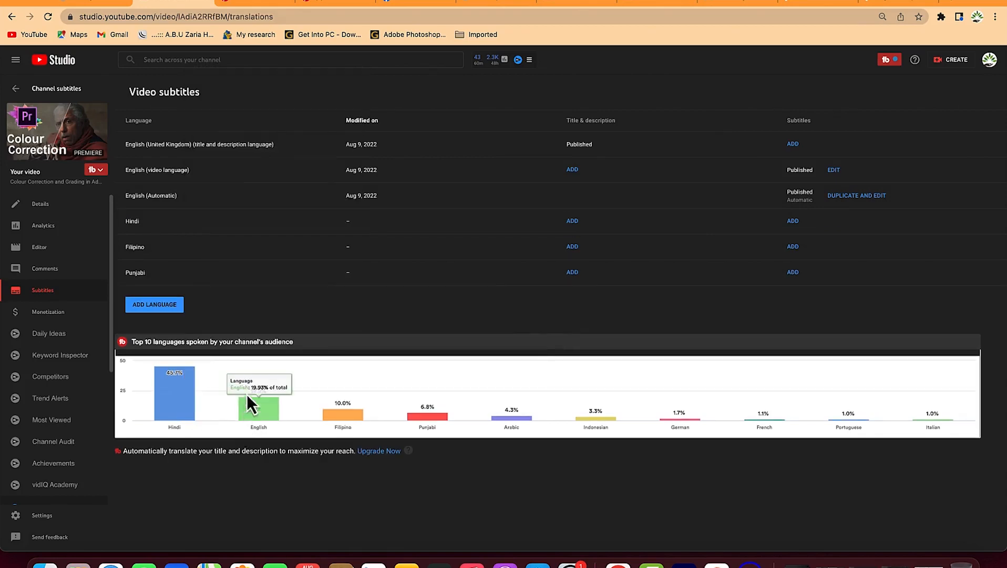
- Add Hausa and Arabic to the video's subtitle languages
left_click(169, 310)
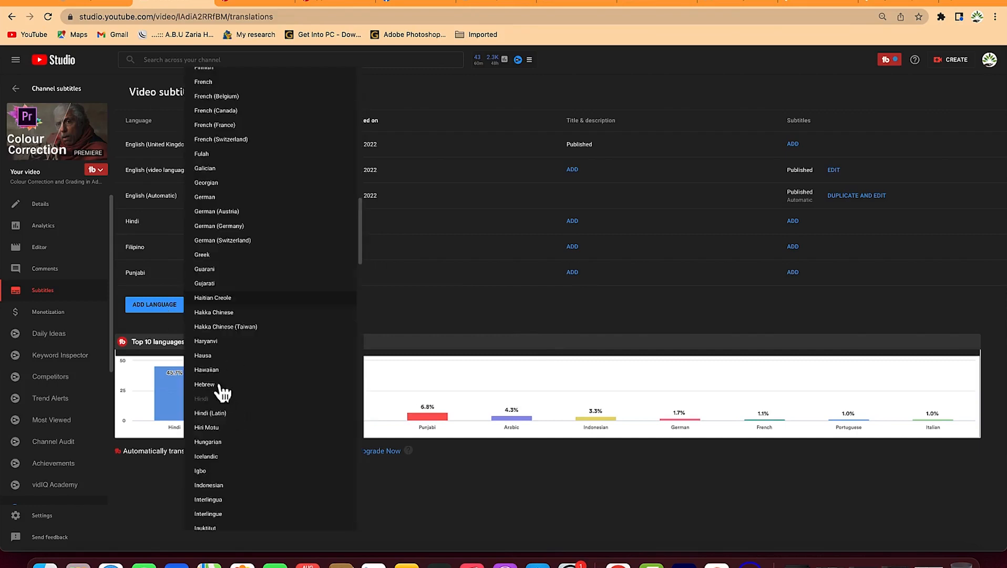
left_click(205, 356)
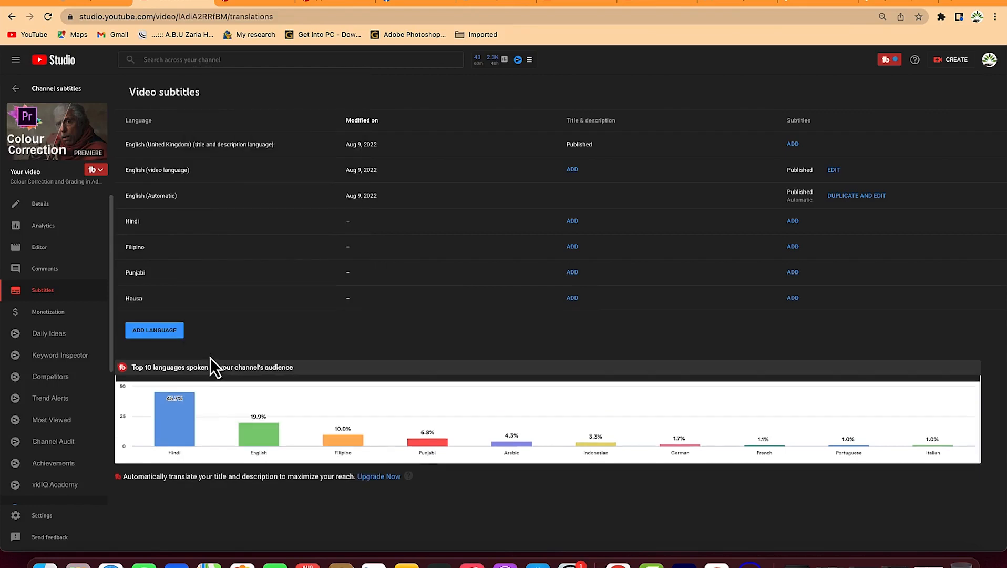
left_click(172, 336)
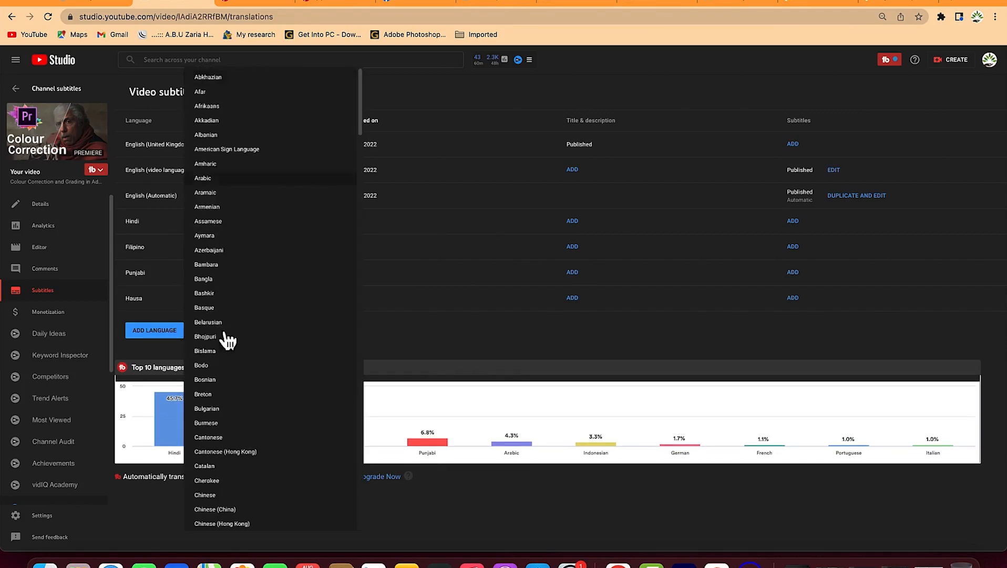
left_click(263, 177)
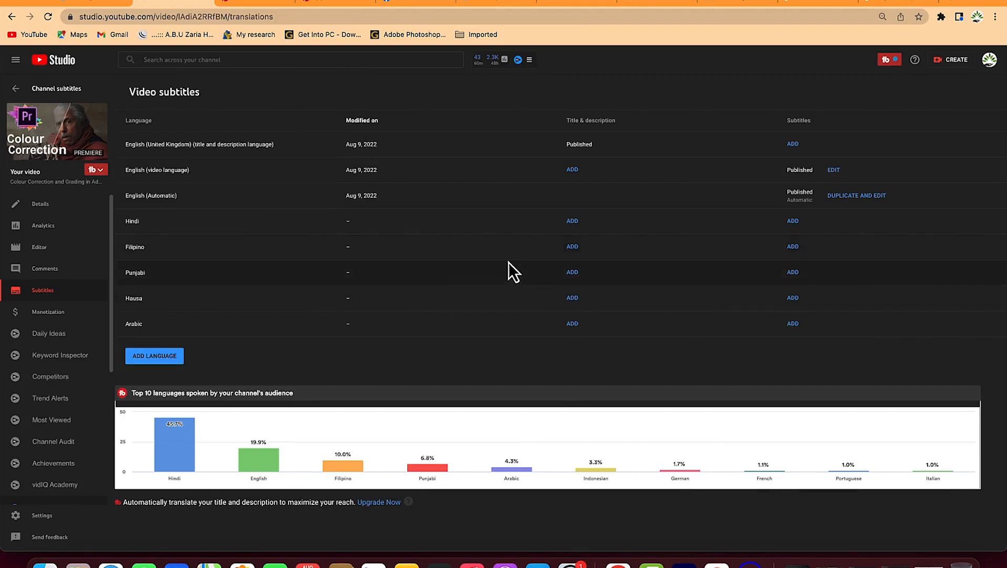
- Create auto-translated Hindi subtitles, look through the translated captions and publish them
left_click(792, 222)
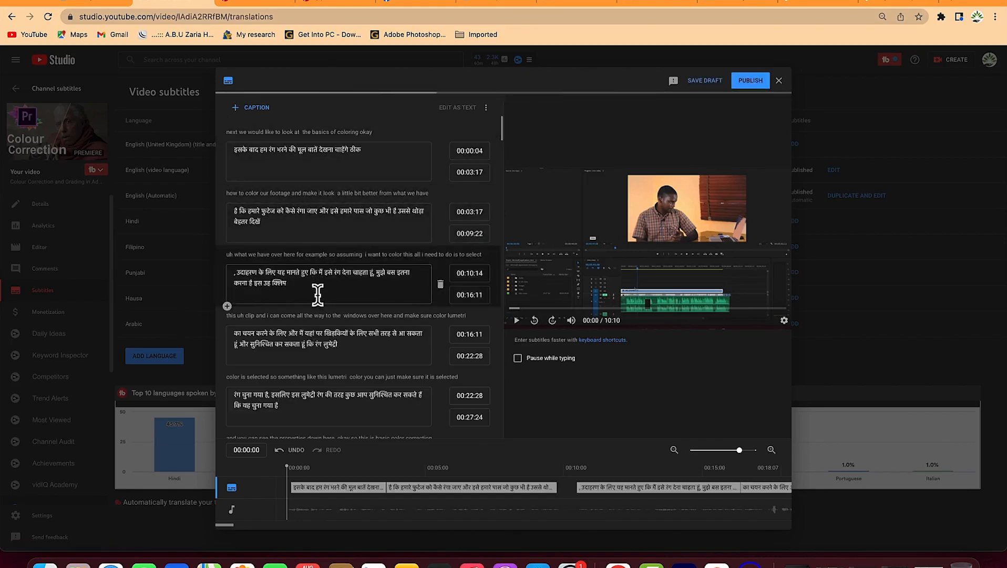
scroll(324, 347, "down", 10)
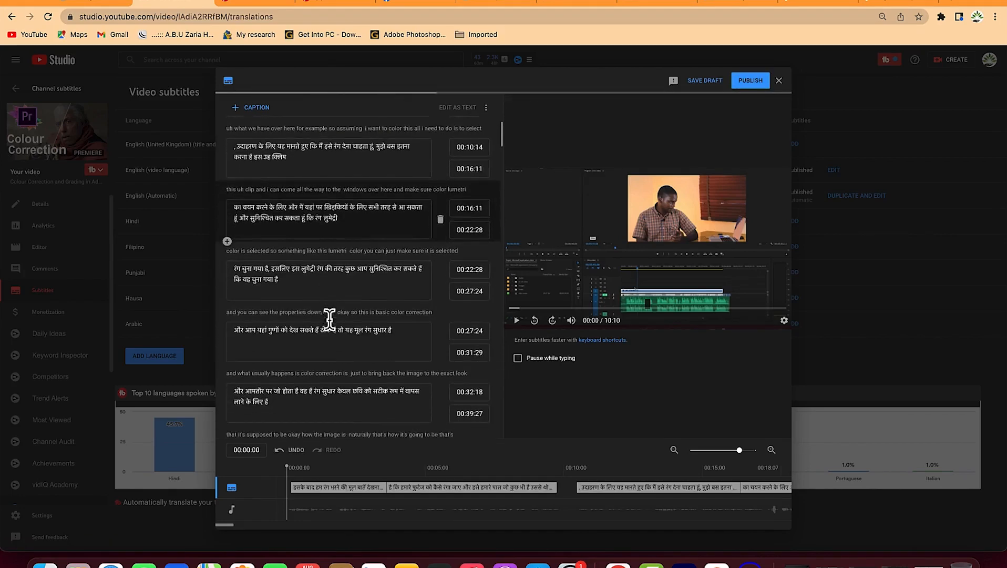
scroll(330, 320, "down", 5)
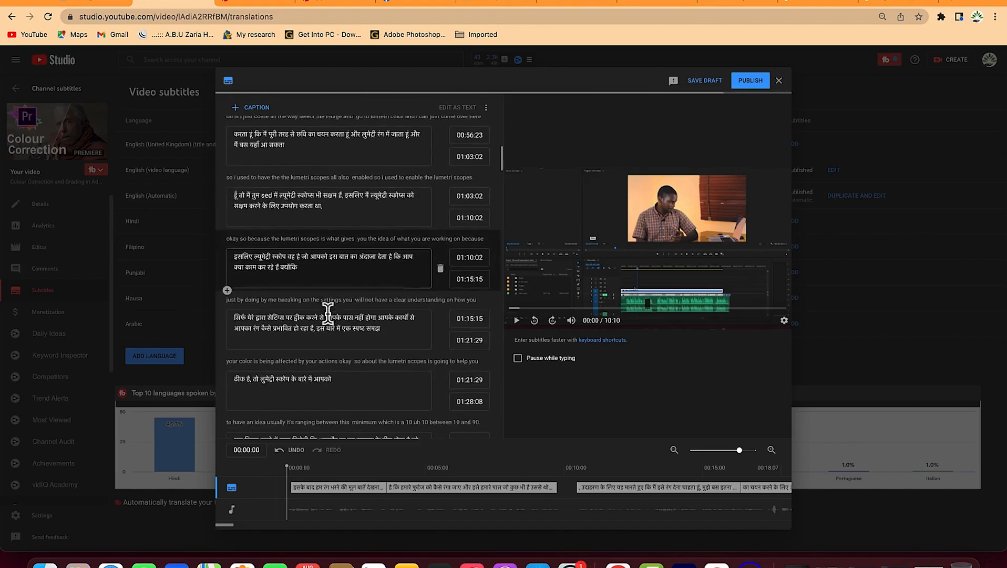
scroll(313, 315, "down", 15)
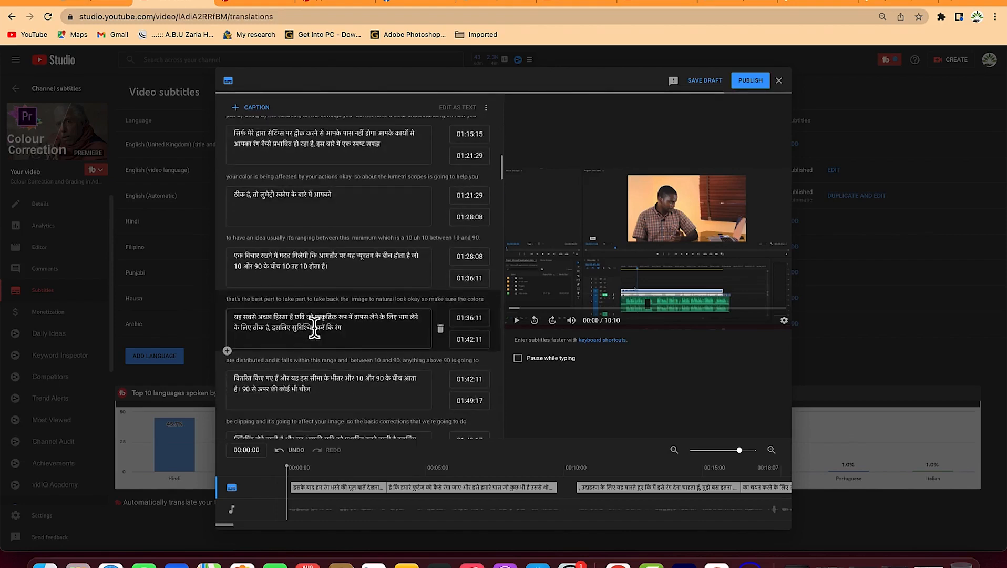
scroll(314, 327, "down", 8)
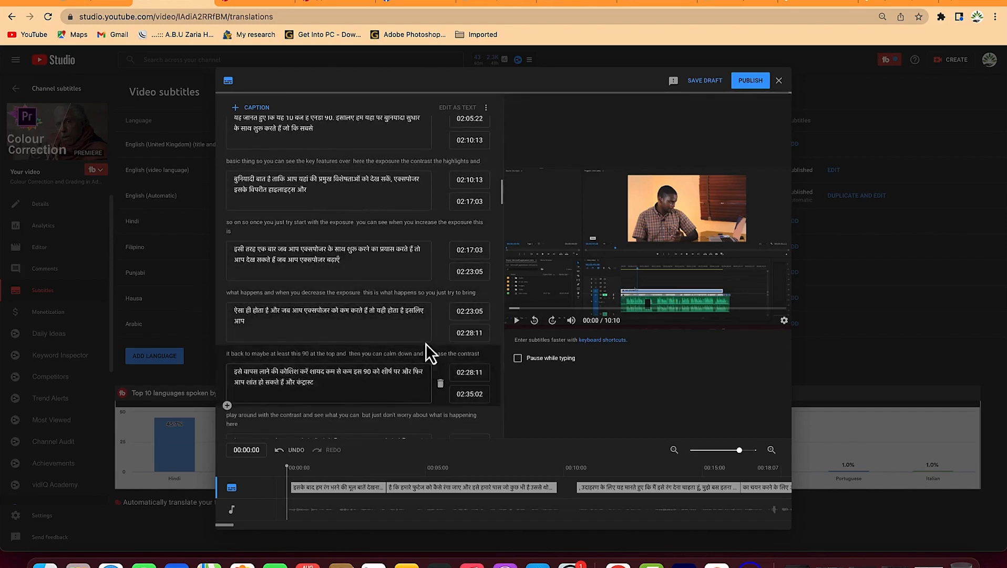
scroll(355, 162, "up", 20)
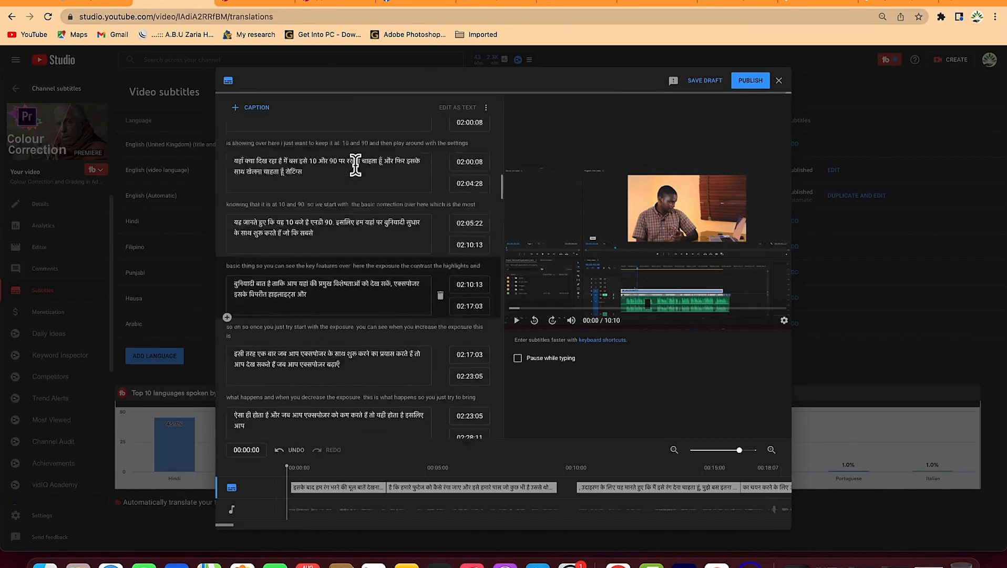
left_click(752, 82)
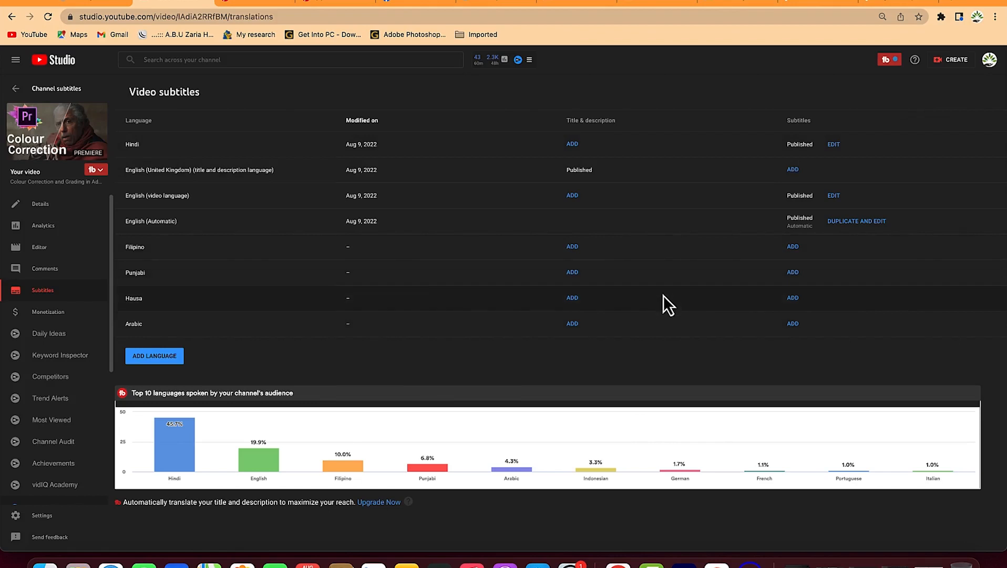
- Auto-translate the subtitles into Filipino, check the resulting captions against the English lines and publish them
left_click(792, 246)
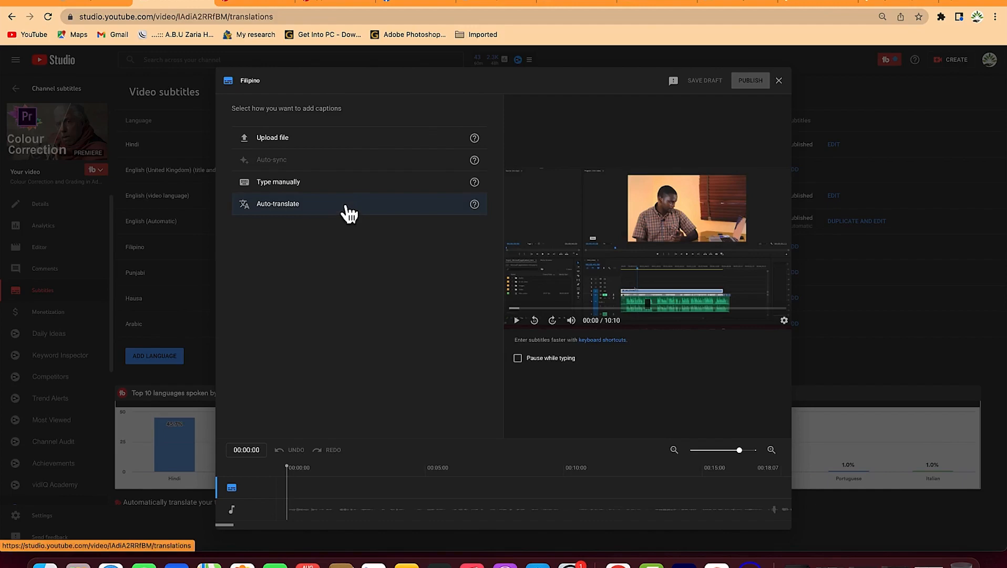
left_click(347, 204)
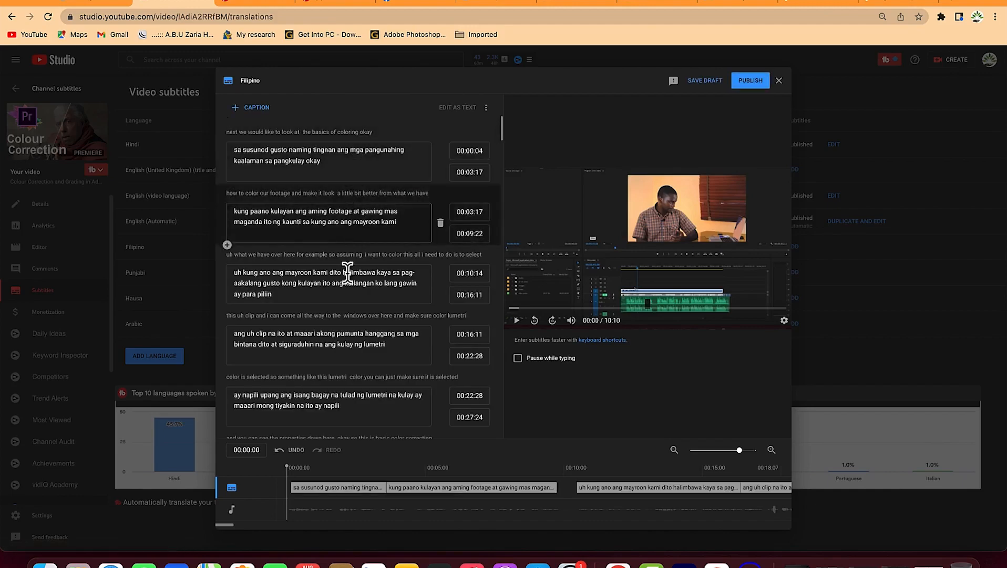
scroll(347, 292, "down", 10)
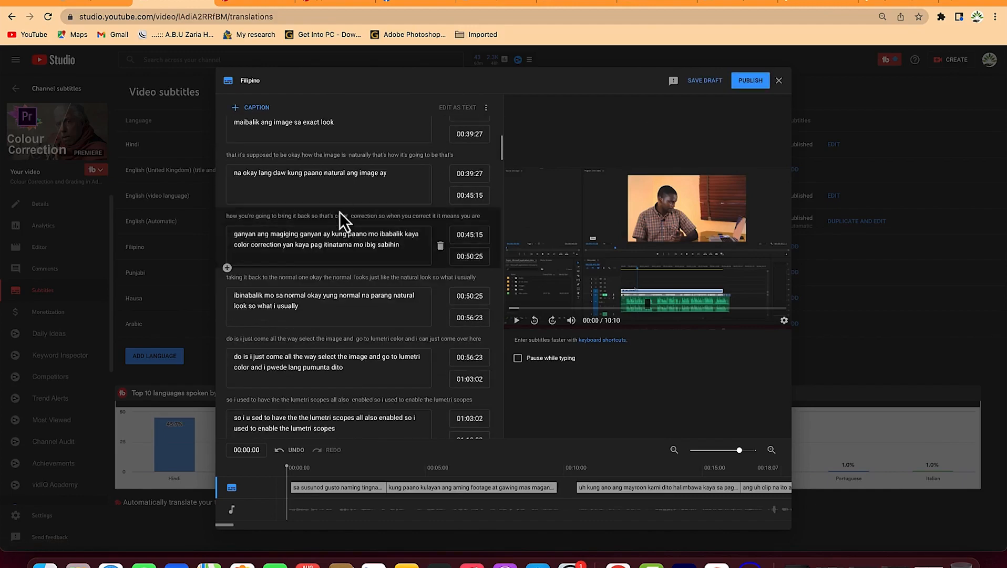
scroll(340, 334, "down", 5)
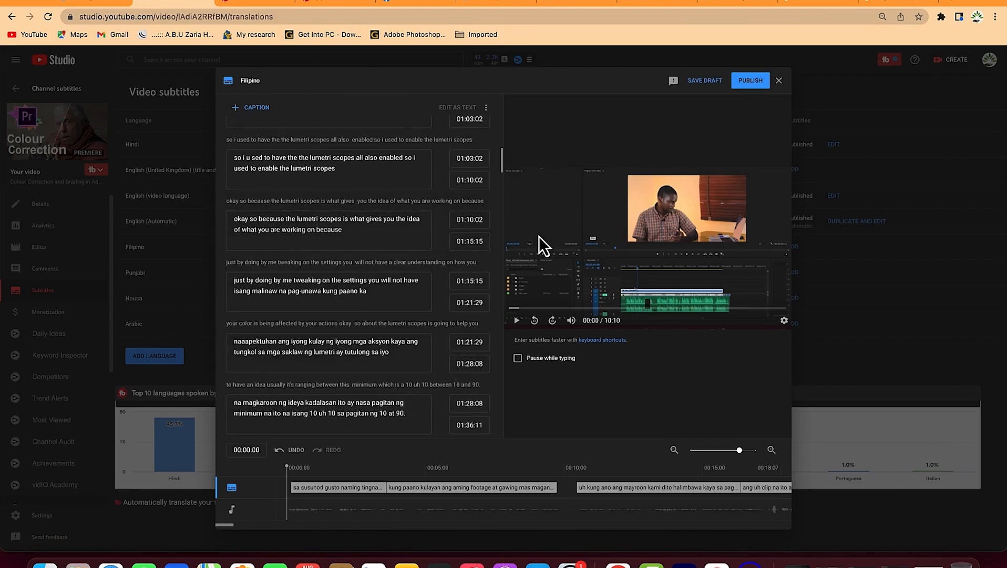
left_click(751, 86)
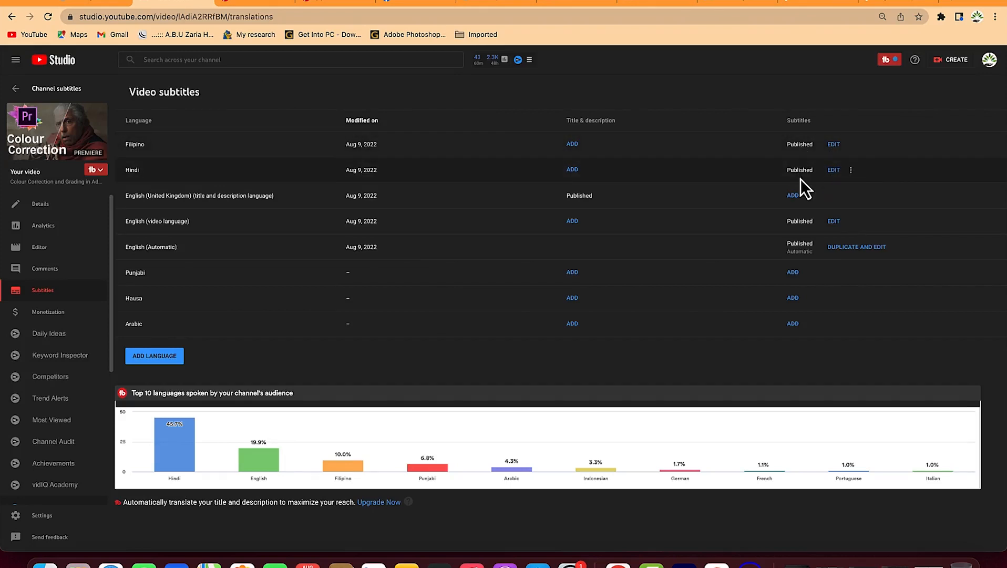
- Auto-translate and publish the Punjabi subtitles, and do the same for Hausa
left_click(790, 273)
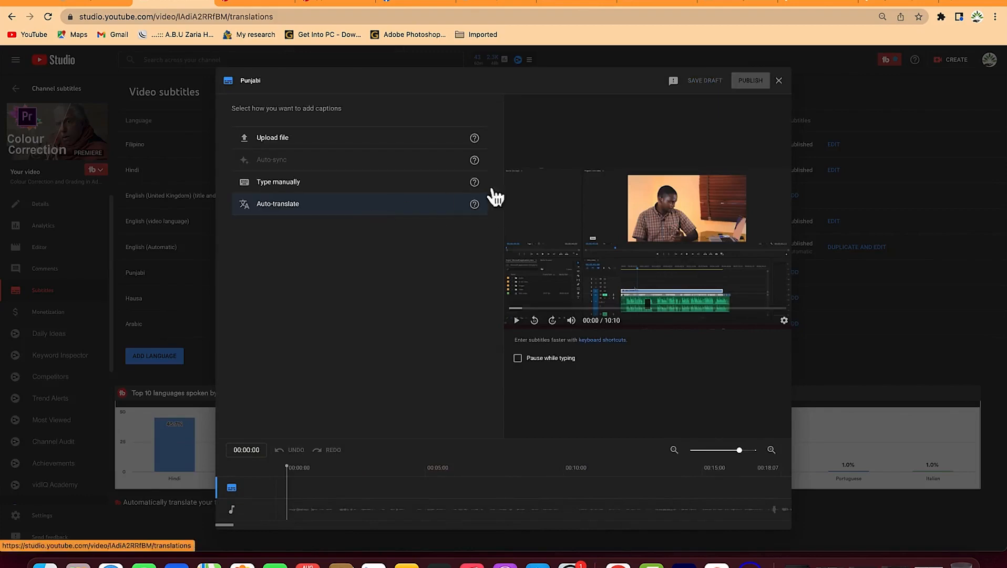
left_click(441, 198)
left_click(749, 85)
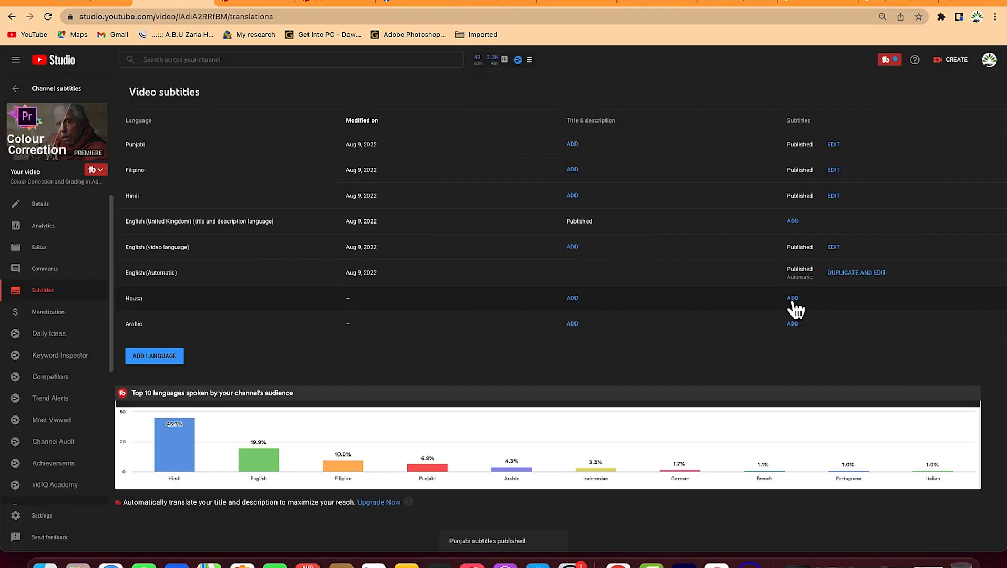
left_click(792, 299)
left_click(380, 218)
left_click(749, 84)
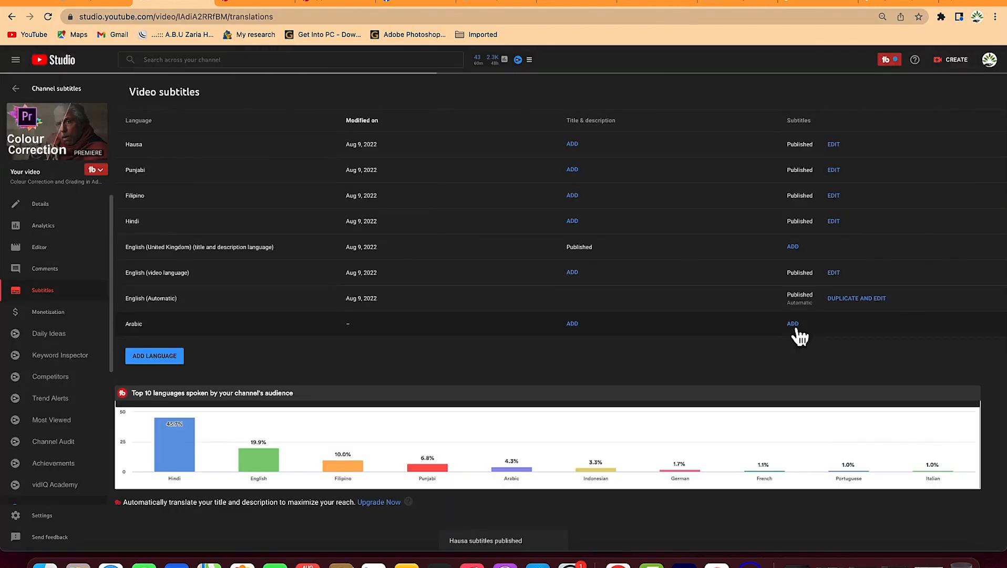
- Generate the Arabic subtitles with auto-translate, glance over the captions and publish them
left_click(794, 325)
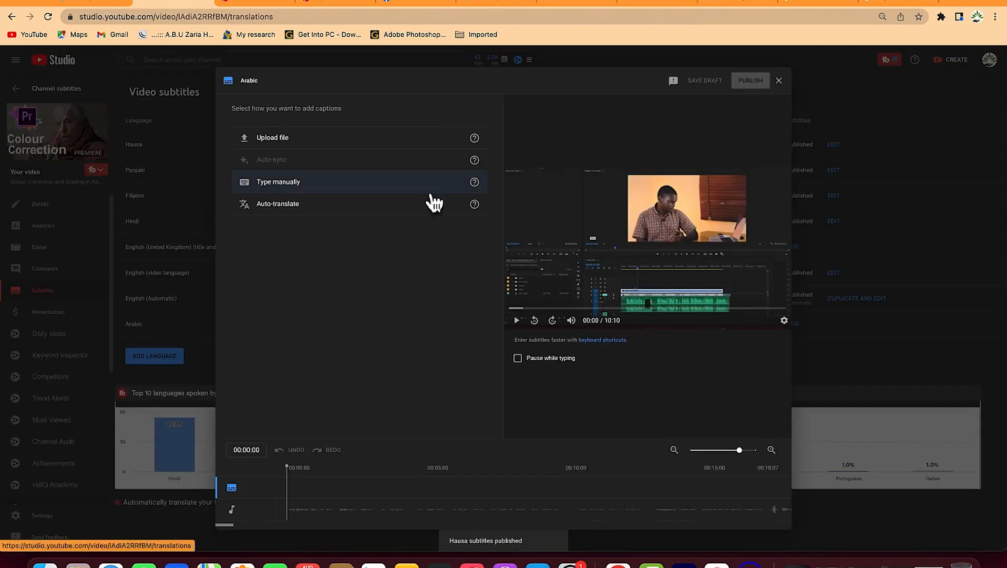
left_click(388, 209)
scroll(410, 176, "down", 15)
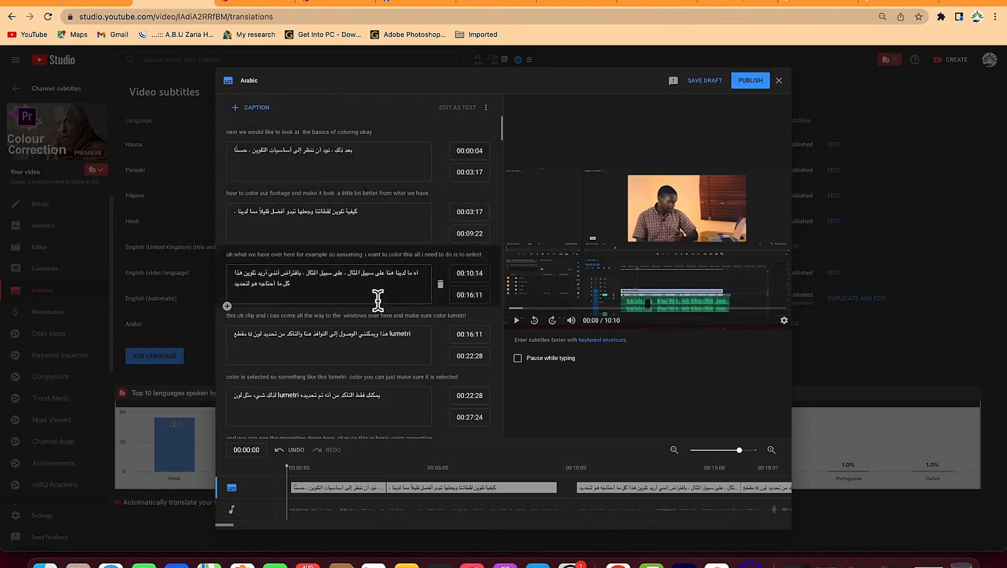
left_click(756, 80)
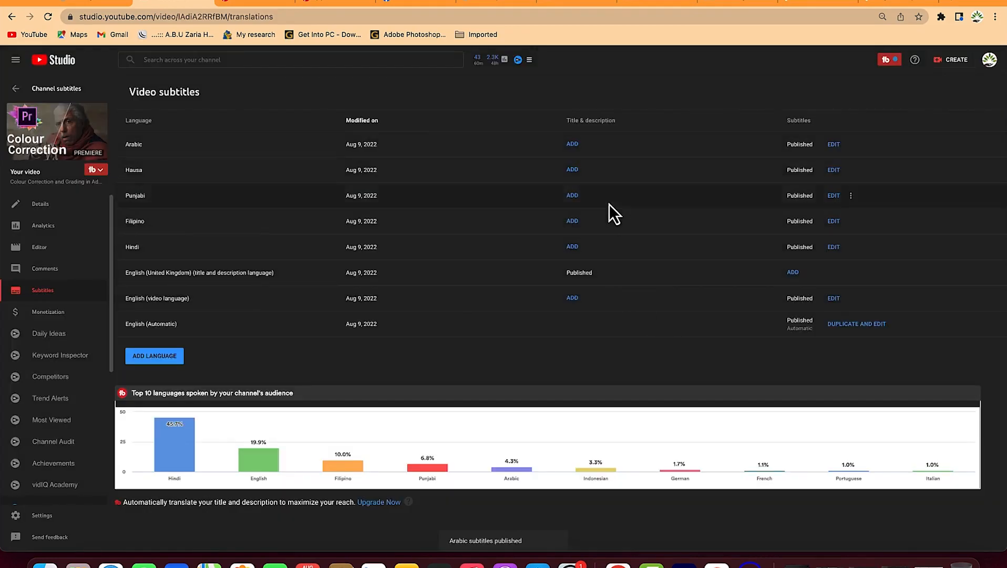